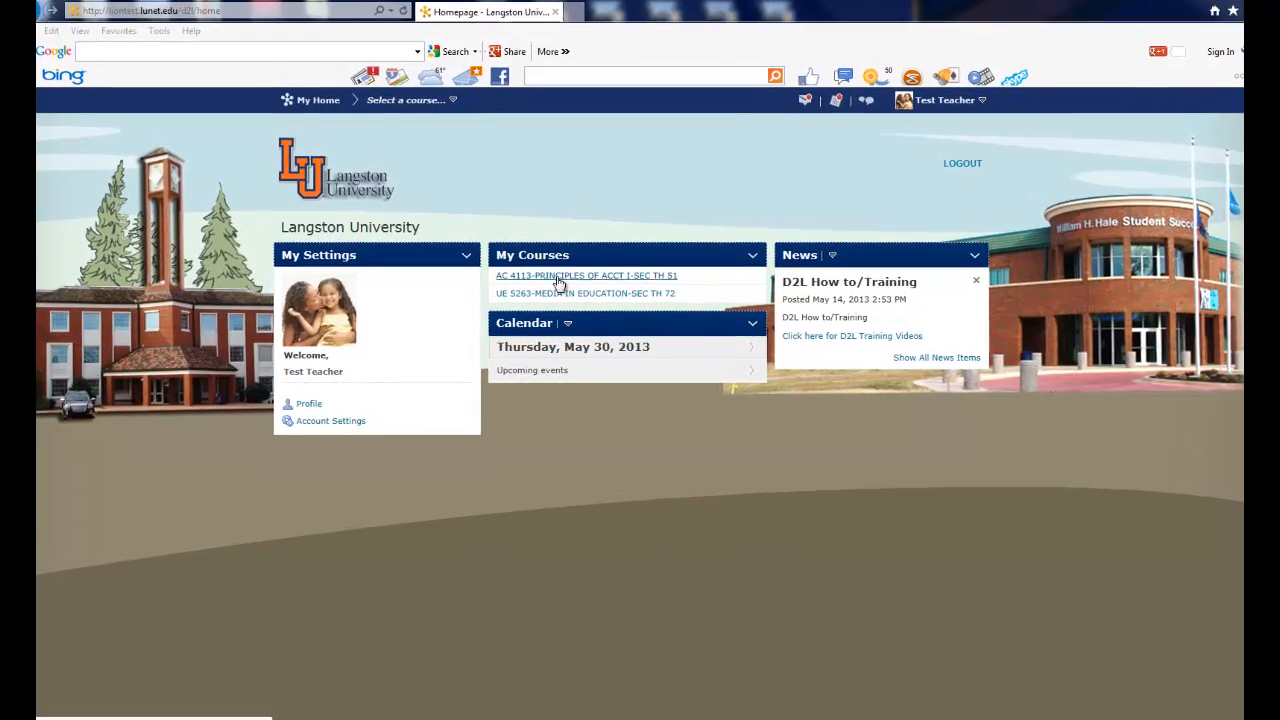
Step: Open the quiz management page of the course AC 4113-PRINCIPLES OF ACCT I-SEC TH 51
left_click(557, 281)
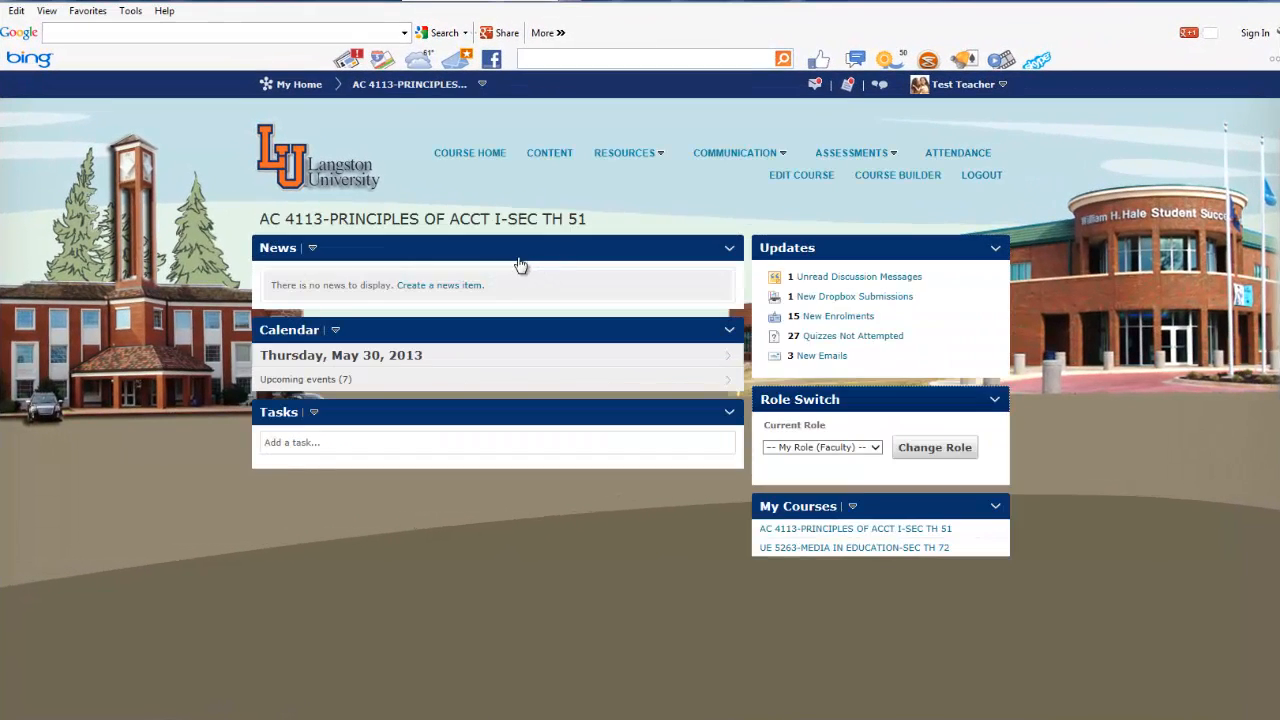
left_click(892, 157)
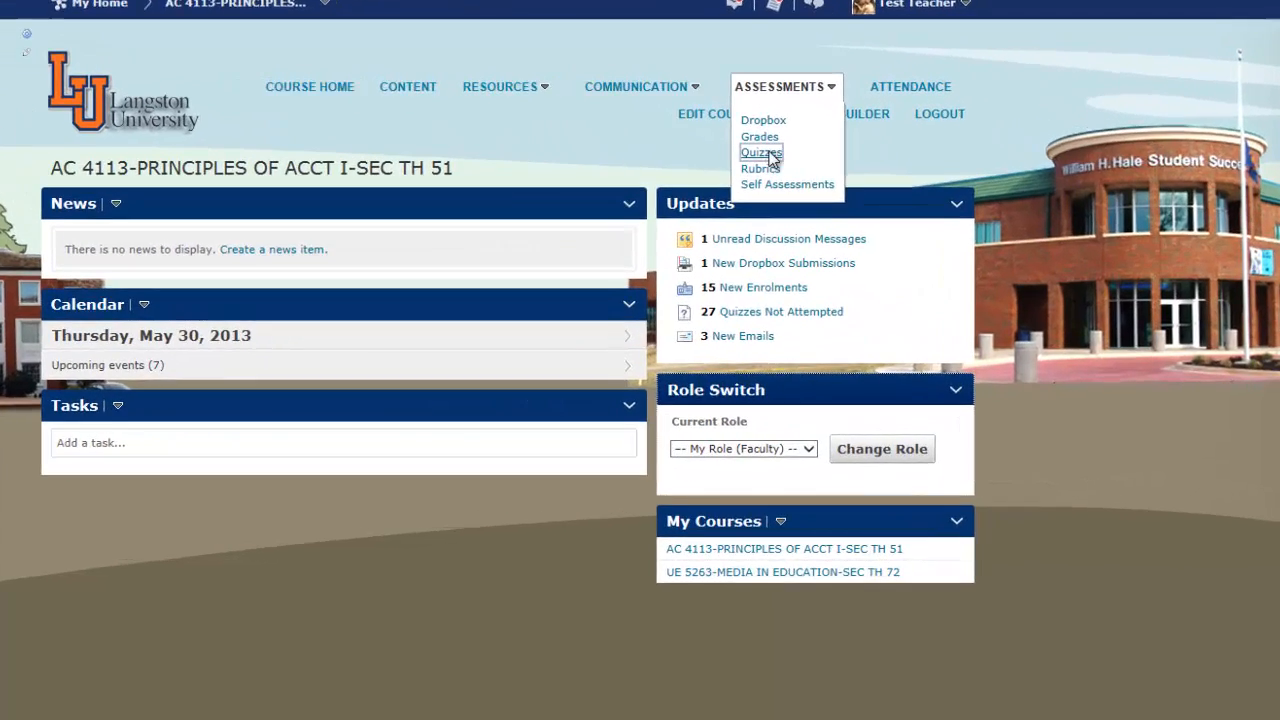
left_click(845, 208)
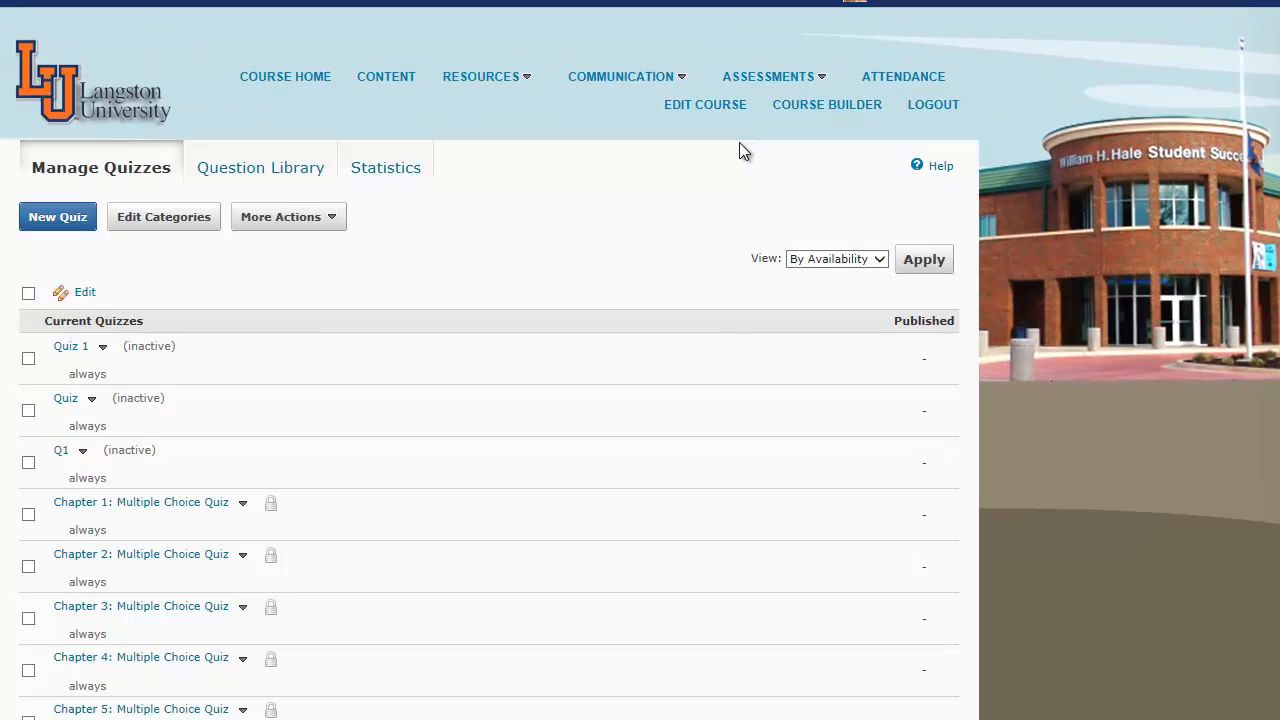
Step: Create a new quiz named "Chapter 12 Quiz"
left_click(60, 218)
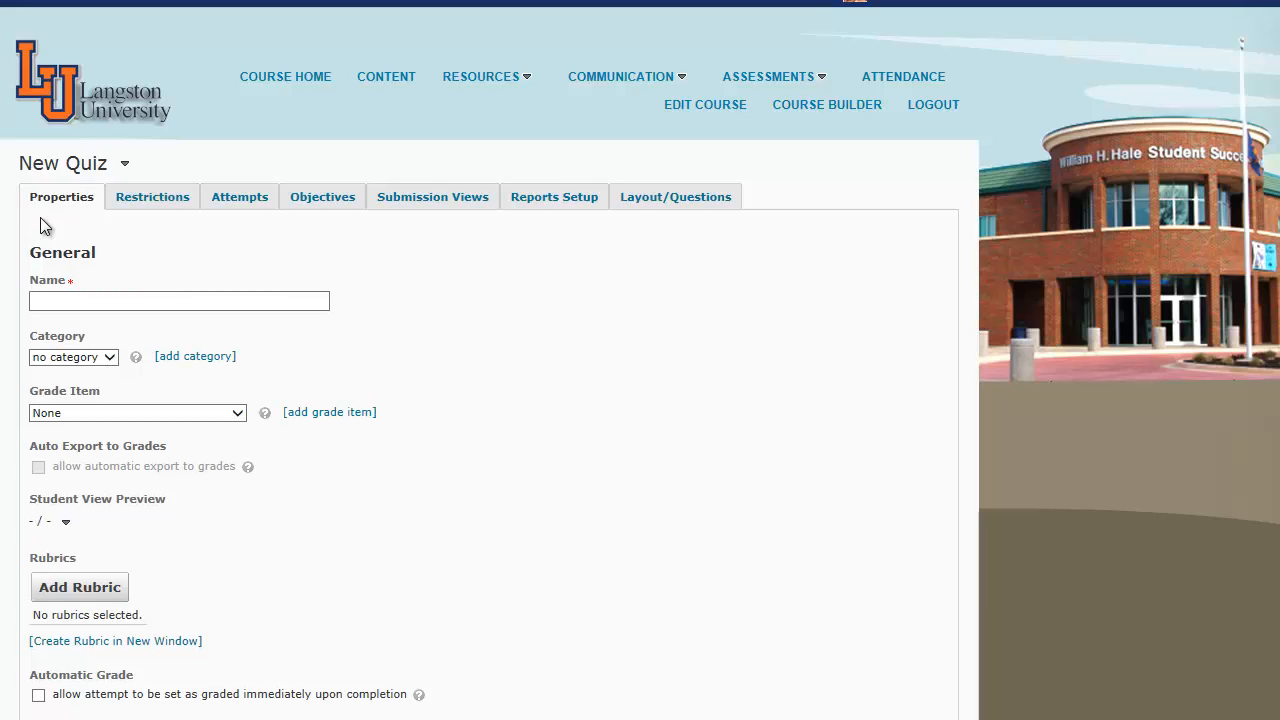
left_click(68, 300)
type("C")
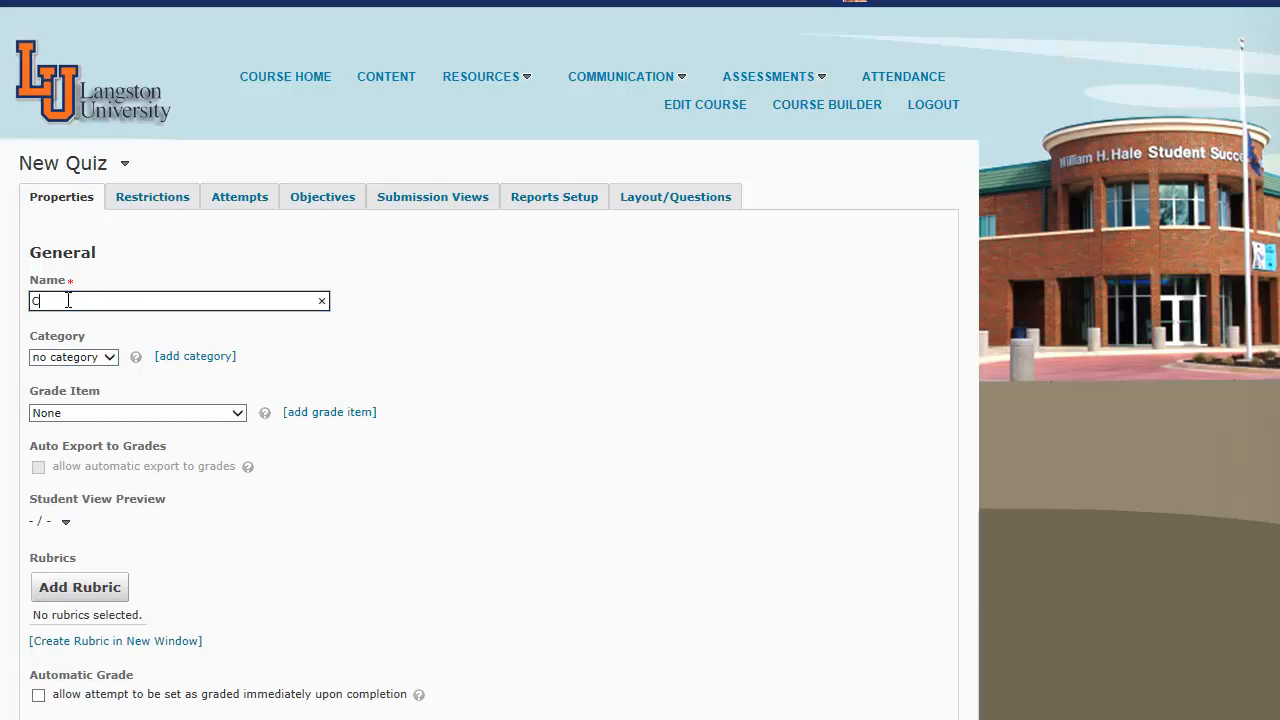
type("hapter 12 Quiz")
Step: Link the quiz to the grade item "Chapter 12: Multiple Choice Quiz" and allow automatic export to grades and immediate grading upon completion
left_click(306, 420)
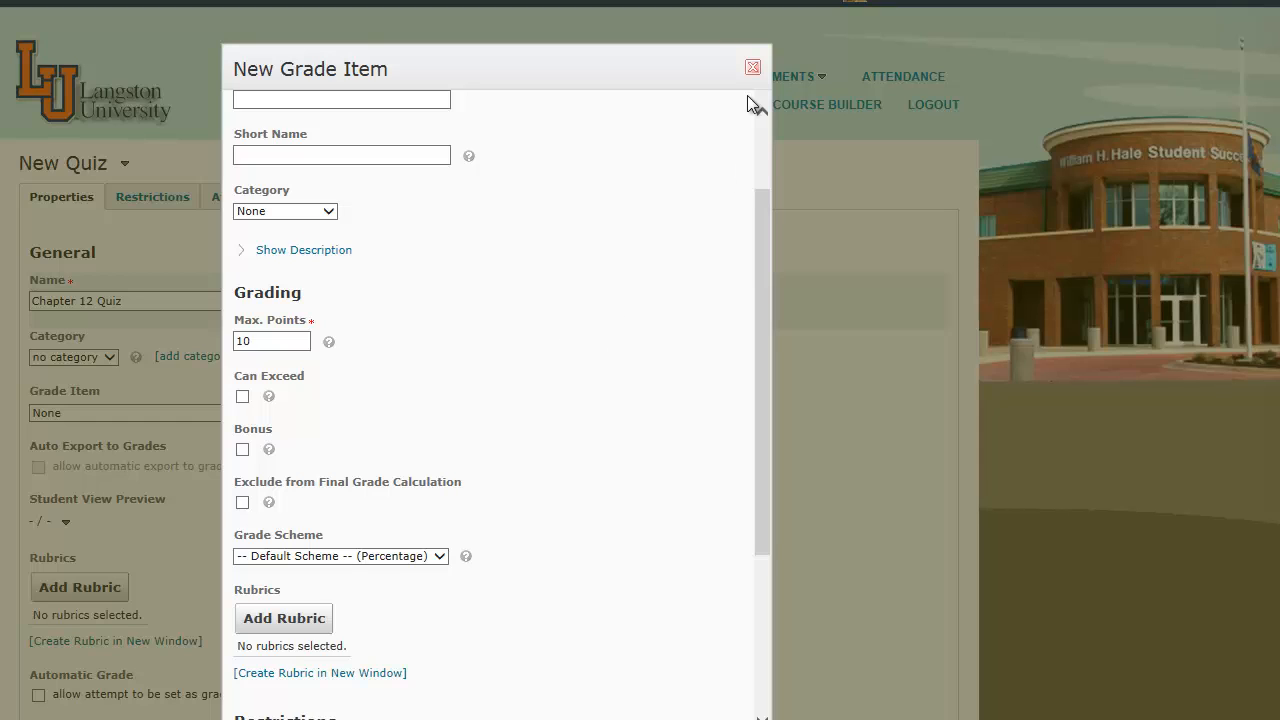
left_click(750, 68)
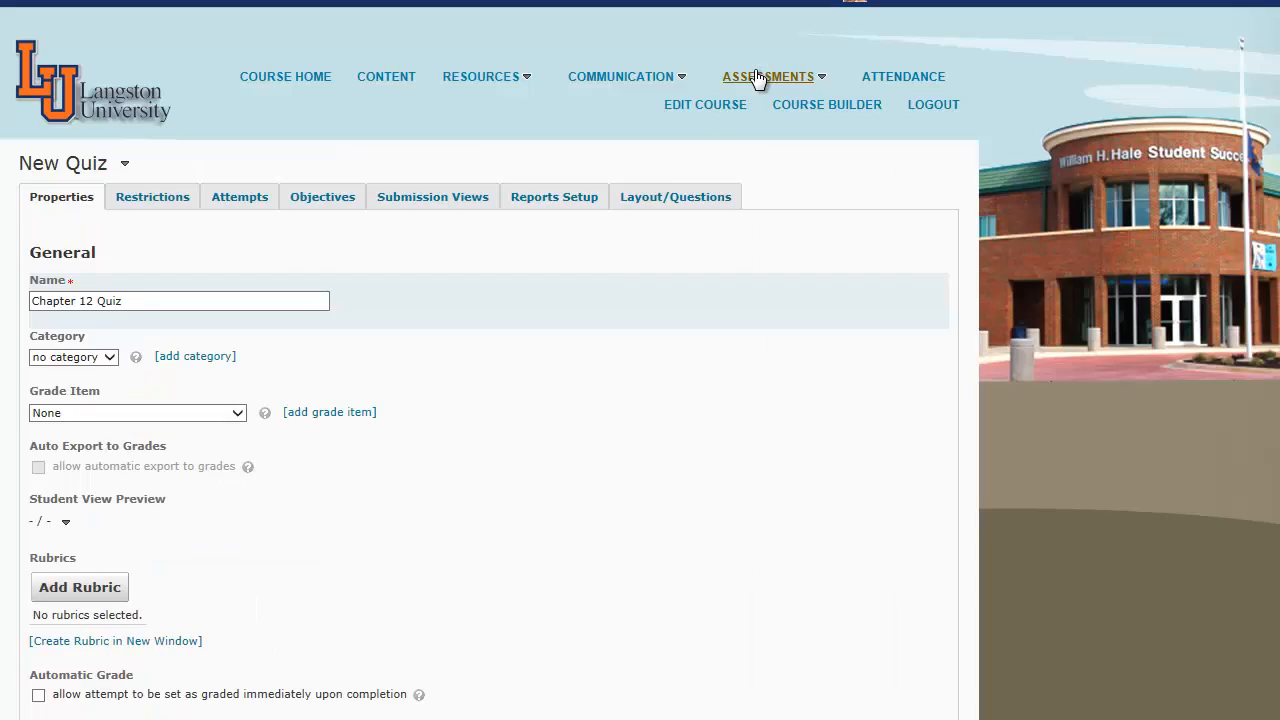
left_click(238, 413)
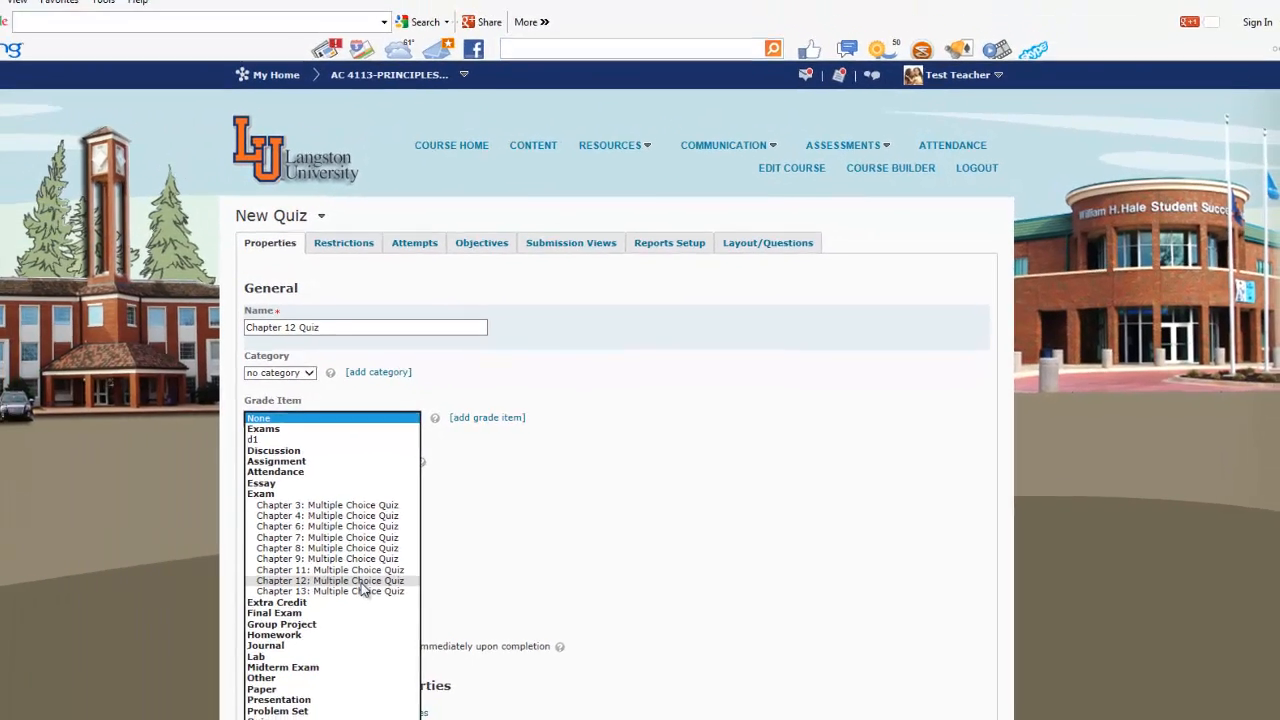
left_click(172, 613)
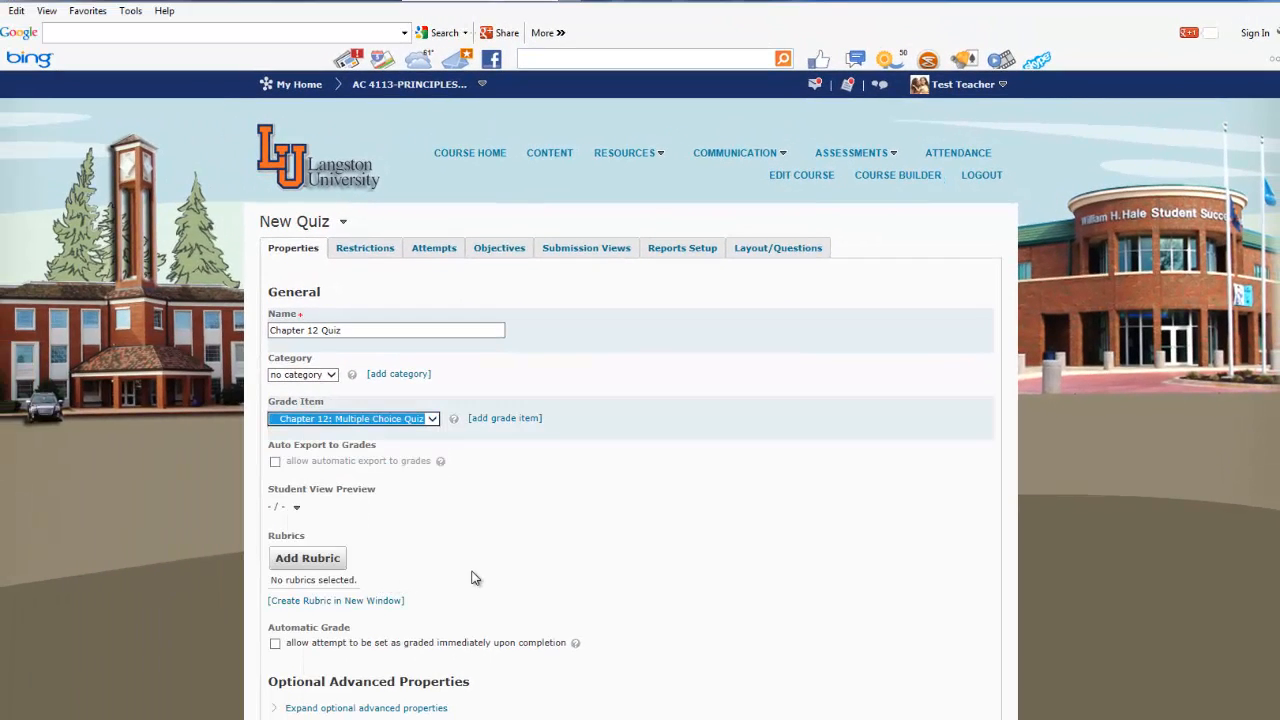
left_click(275, 463)
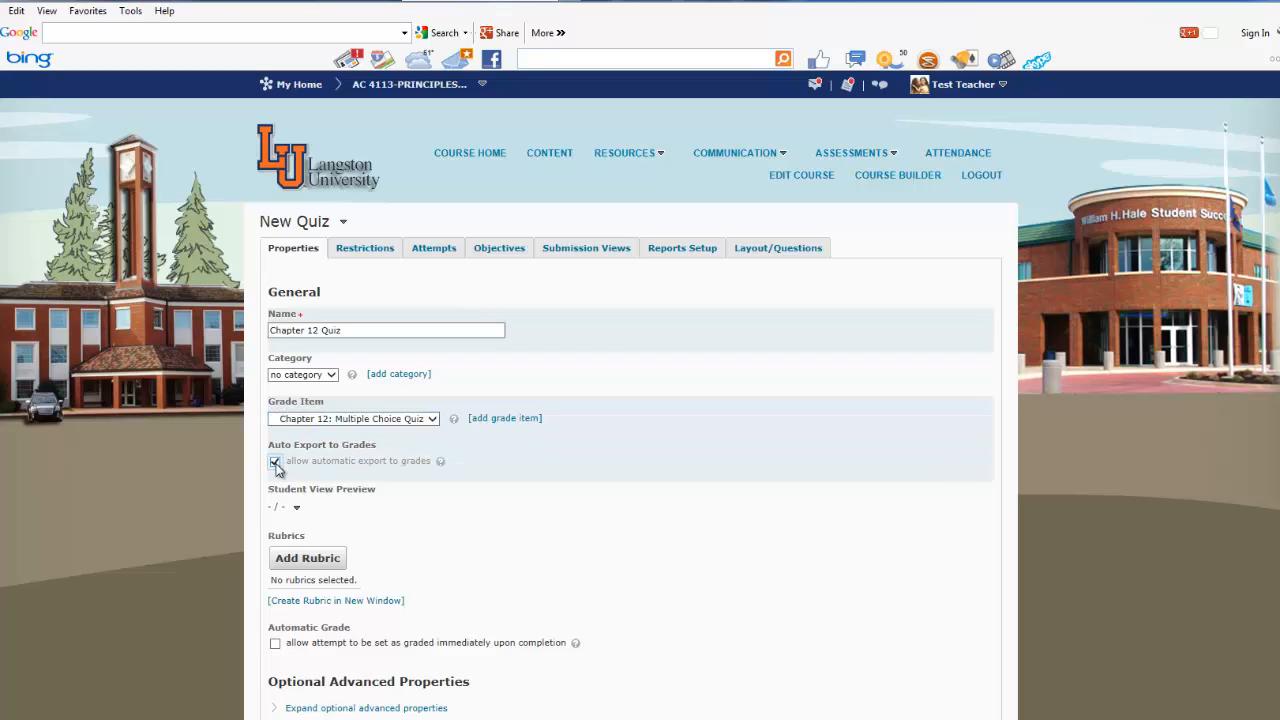
left_click(276, 645)
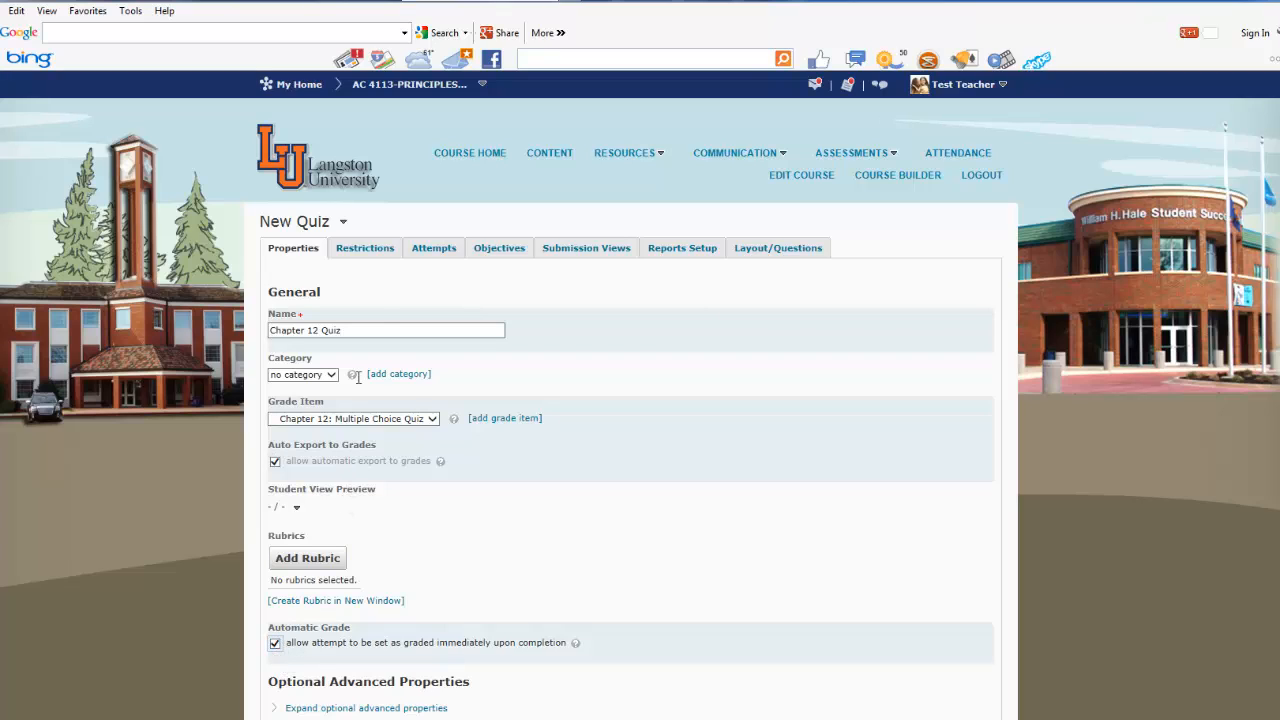
Step: In the quiz restrictions, set the status to Active and enable a start date of 5/31/2013
left_click(376, 254)
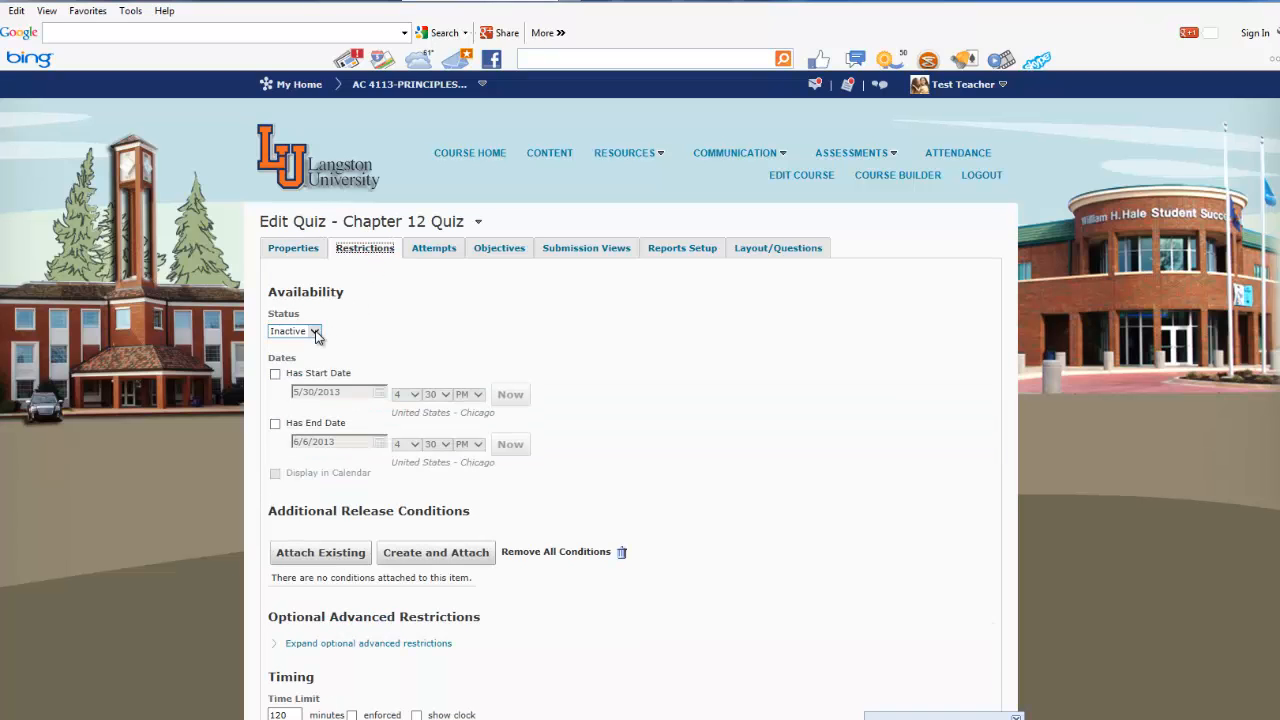
left_click(310, 330)
left_click(306, 321)
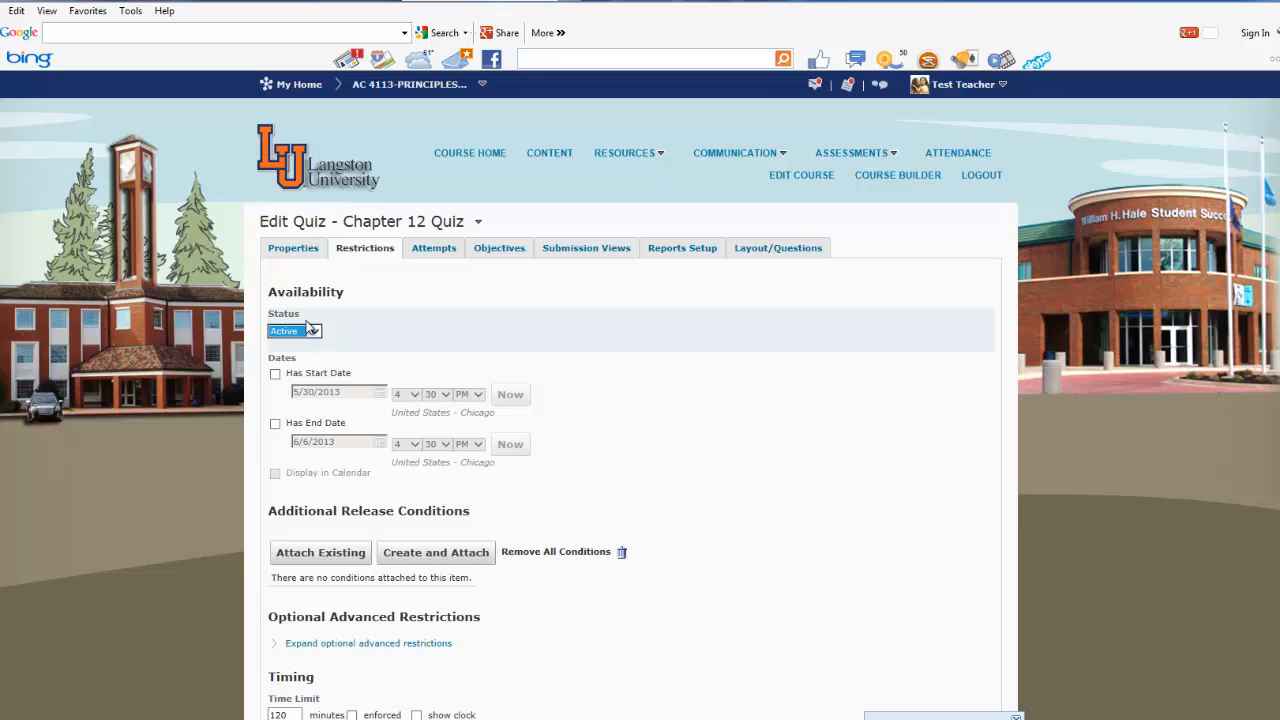
left_click(276, 374)
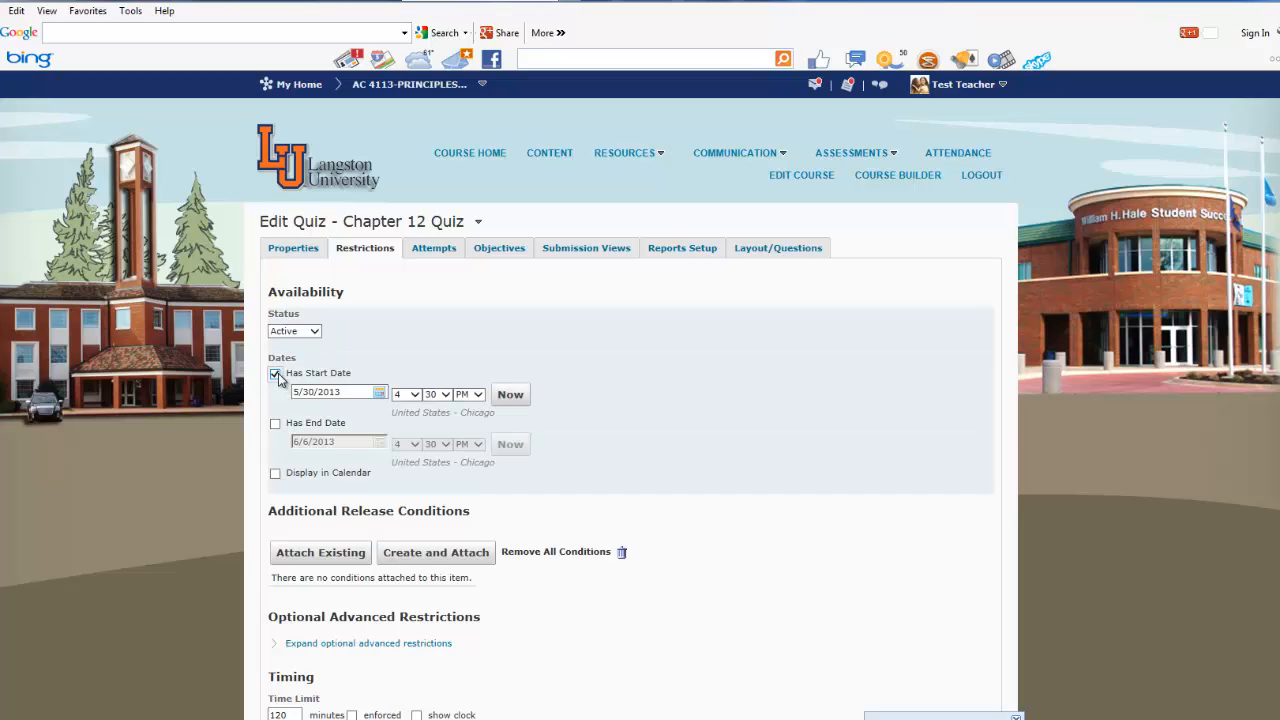
left_click(379, 393)
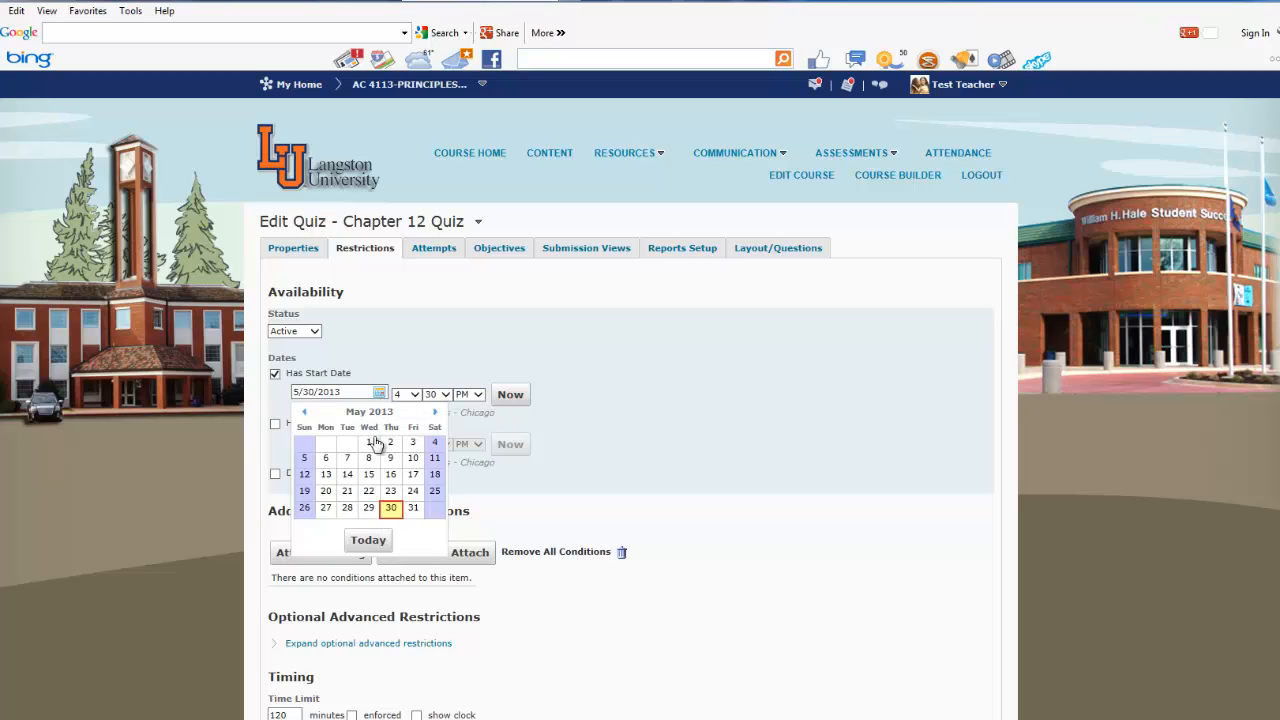
left_click(413, 509)
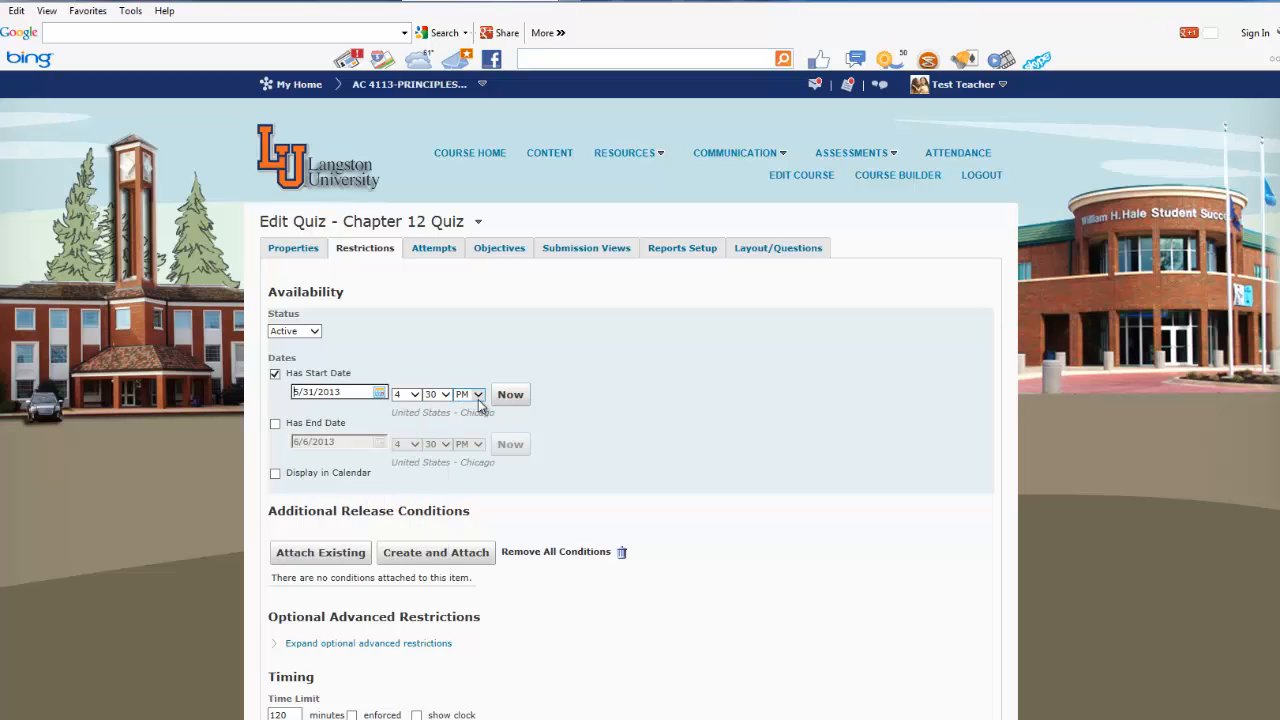
Step: Enable an end date for the quiz and set it to 5/31/2013 at 6:30 PM
left_click(276, 425)
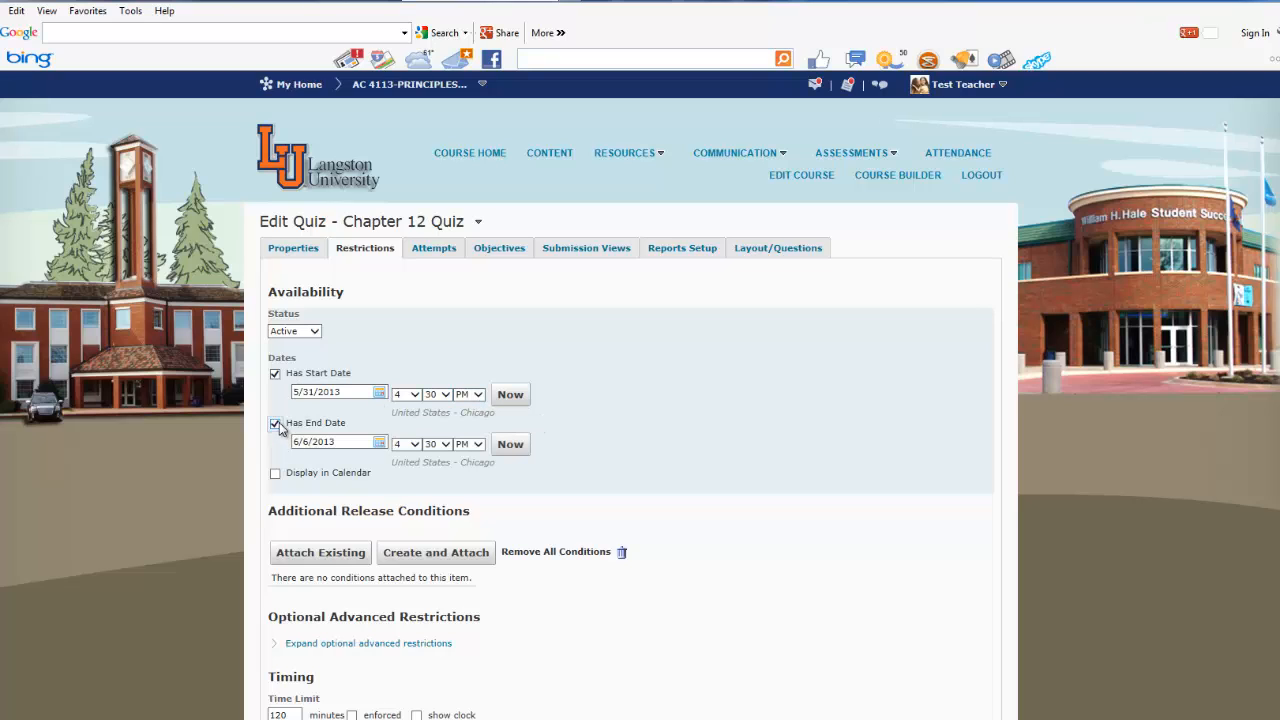
left_click(379, 443)
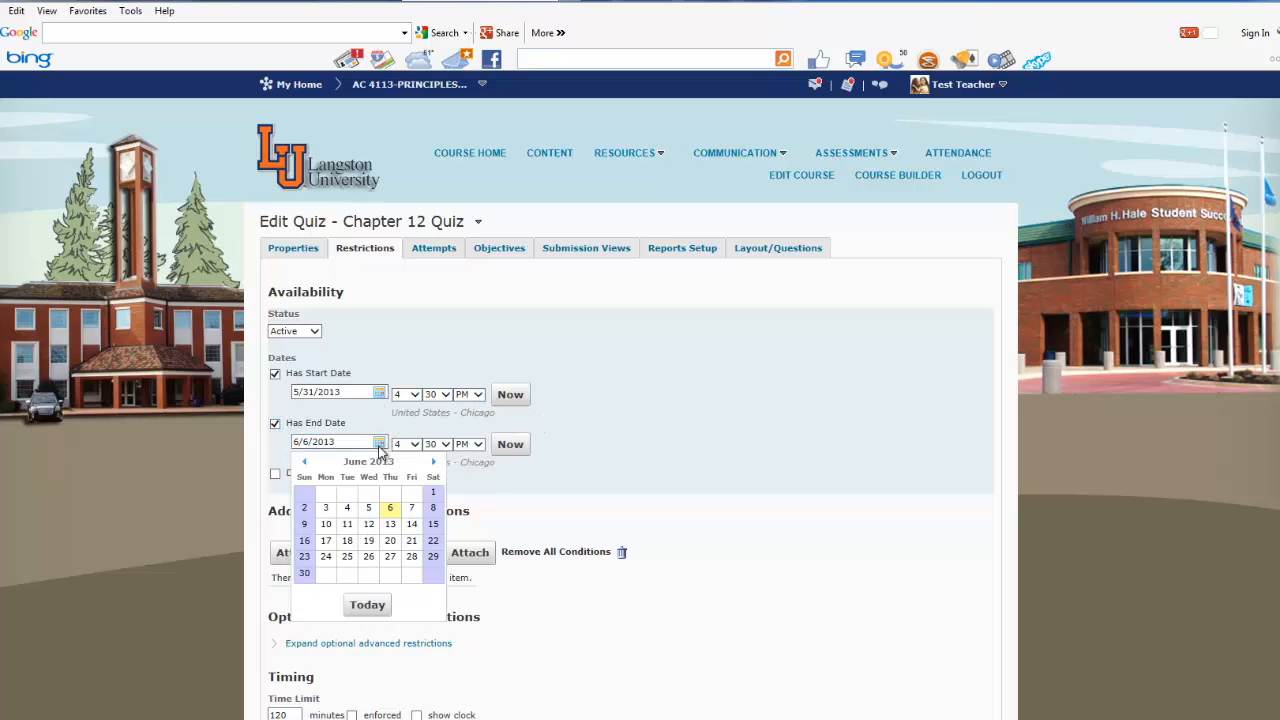
left_click(304, 461)
left_click(413, 557)
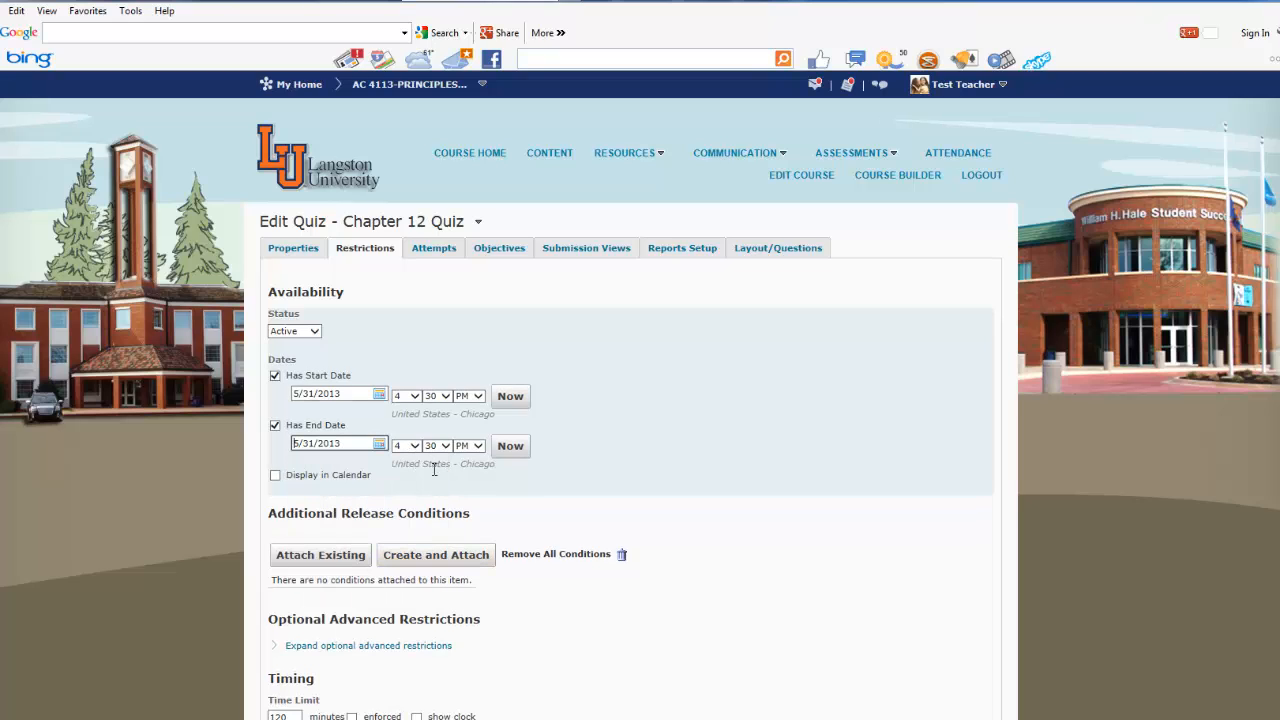
left_click(412, 447)
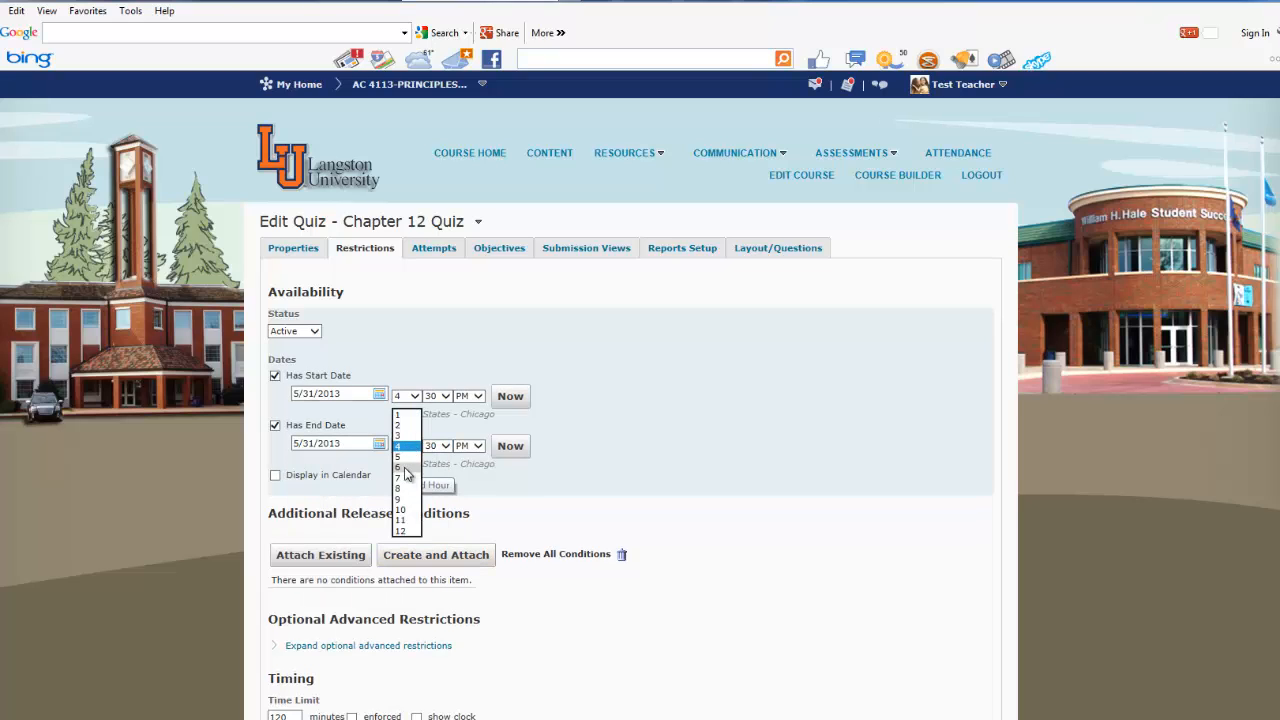
left_click(413, 467)
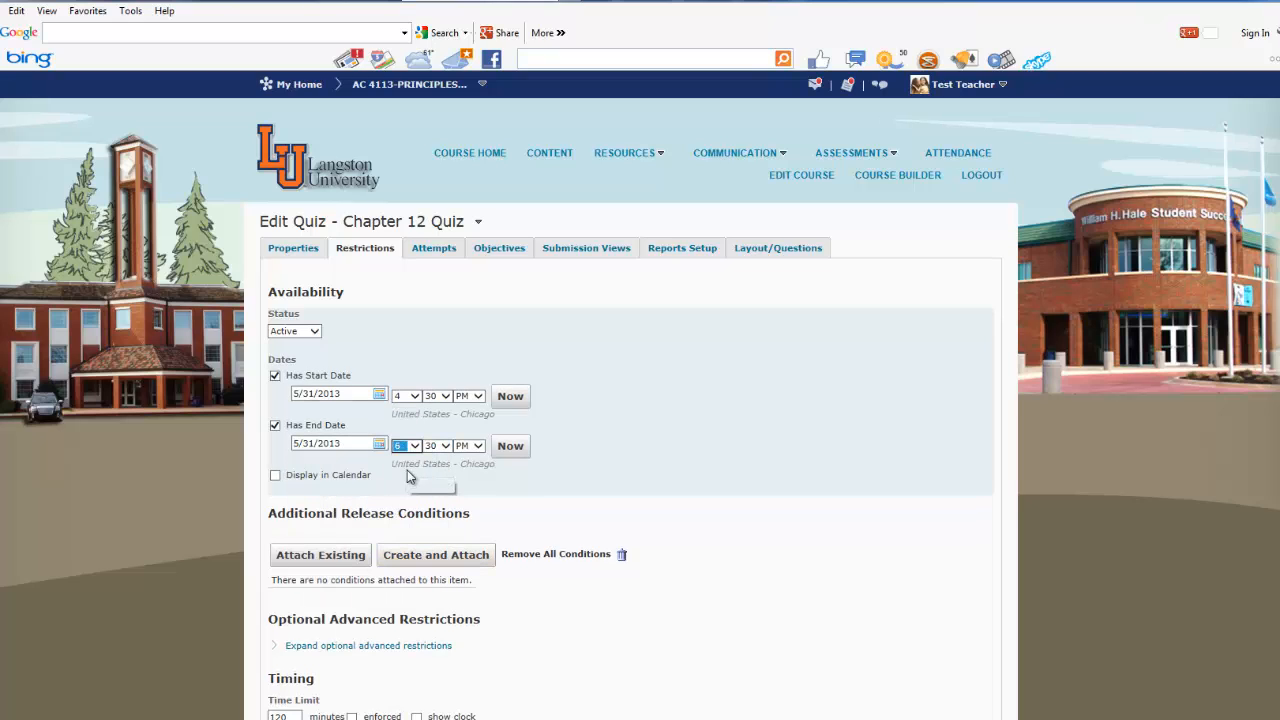
Step: Display the quiz in the calendar, and enforce its time limit with the clock shown
left_click(275, 478)
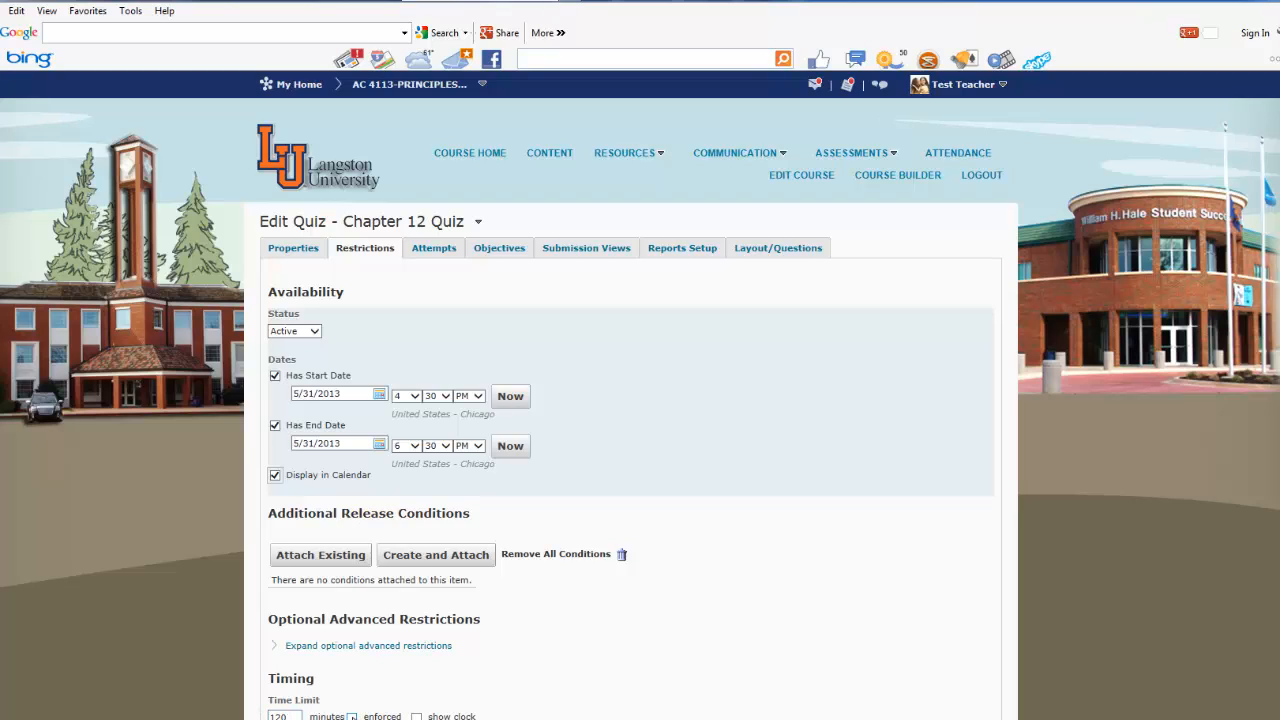
left_click(352, 716)
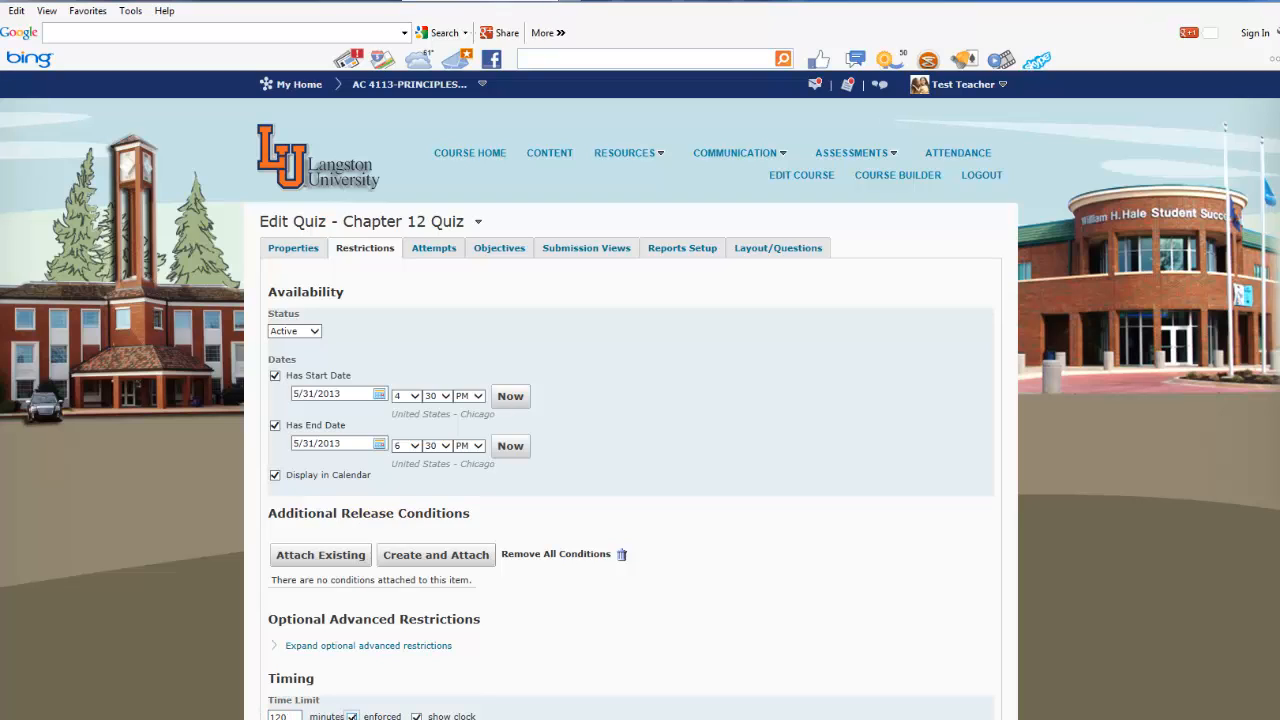
Step: Allow 4 attempts on the quiz and base the overall grade calculation on the Highest Attempt
left_click(446, 254)
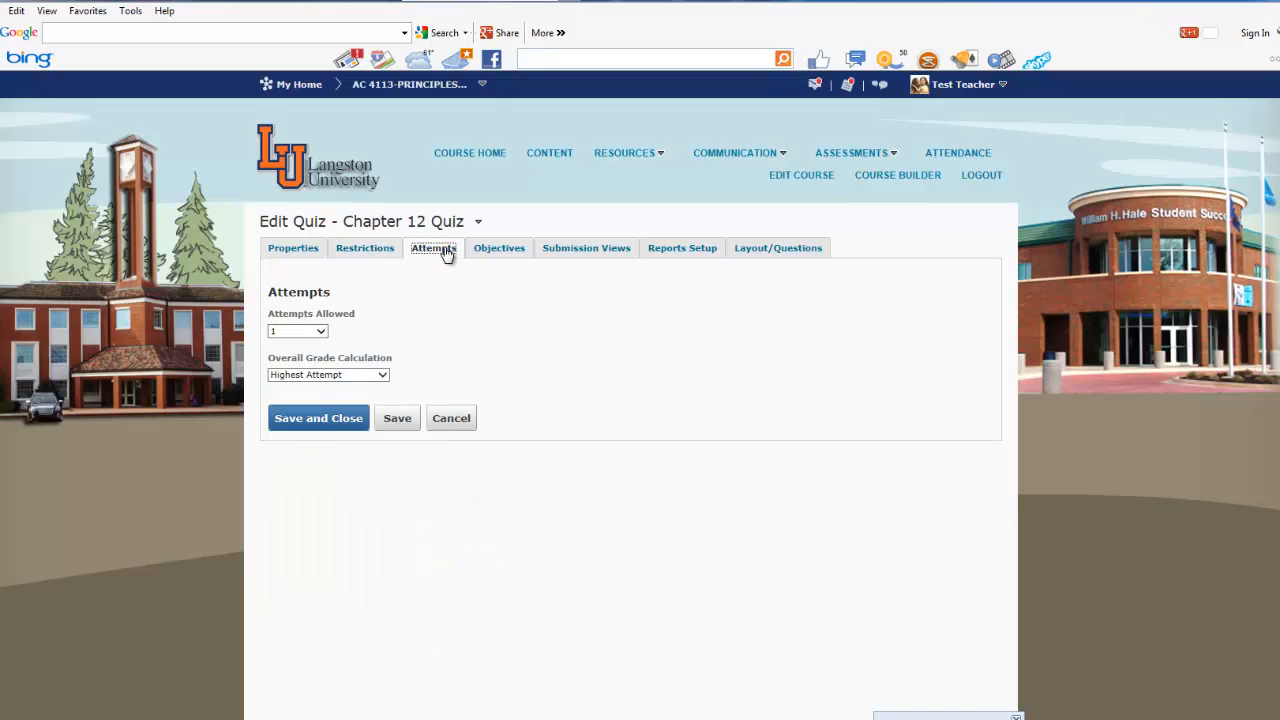
left_click(324, 332)
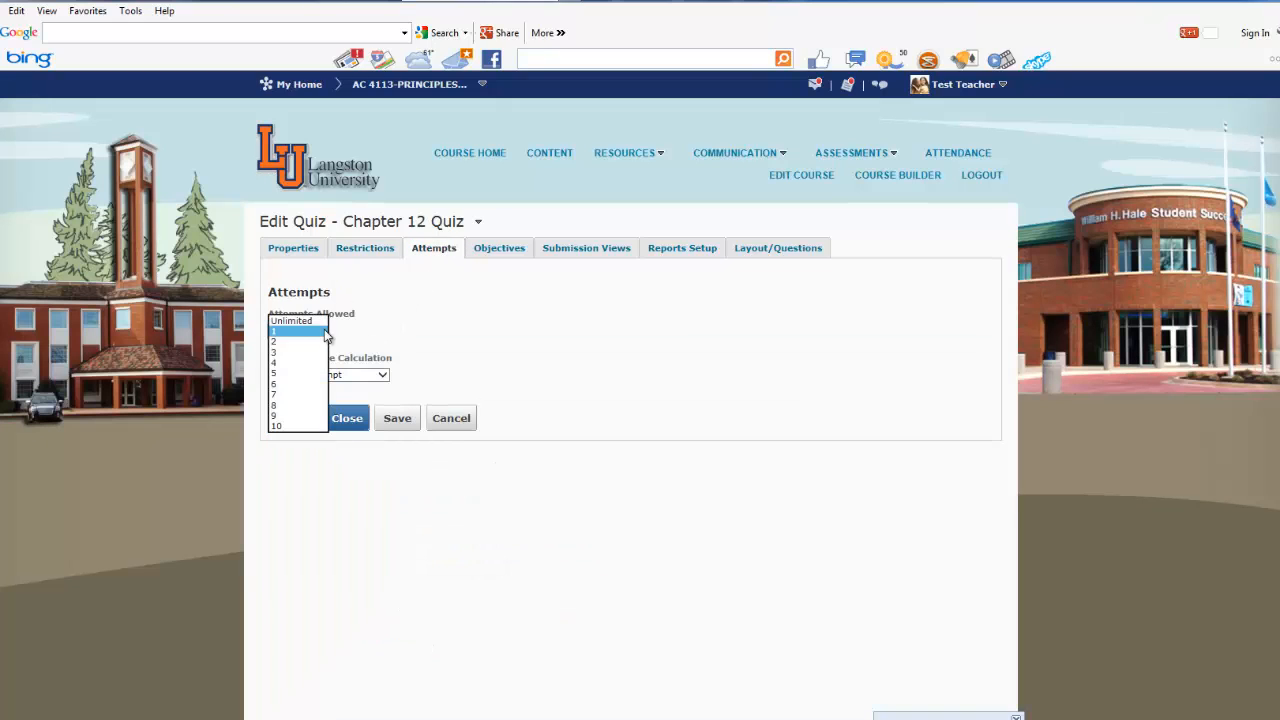
left_click(287, 372)
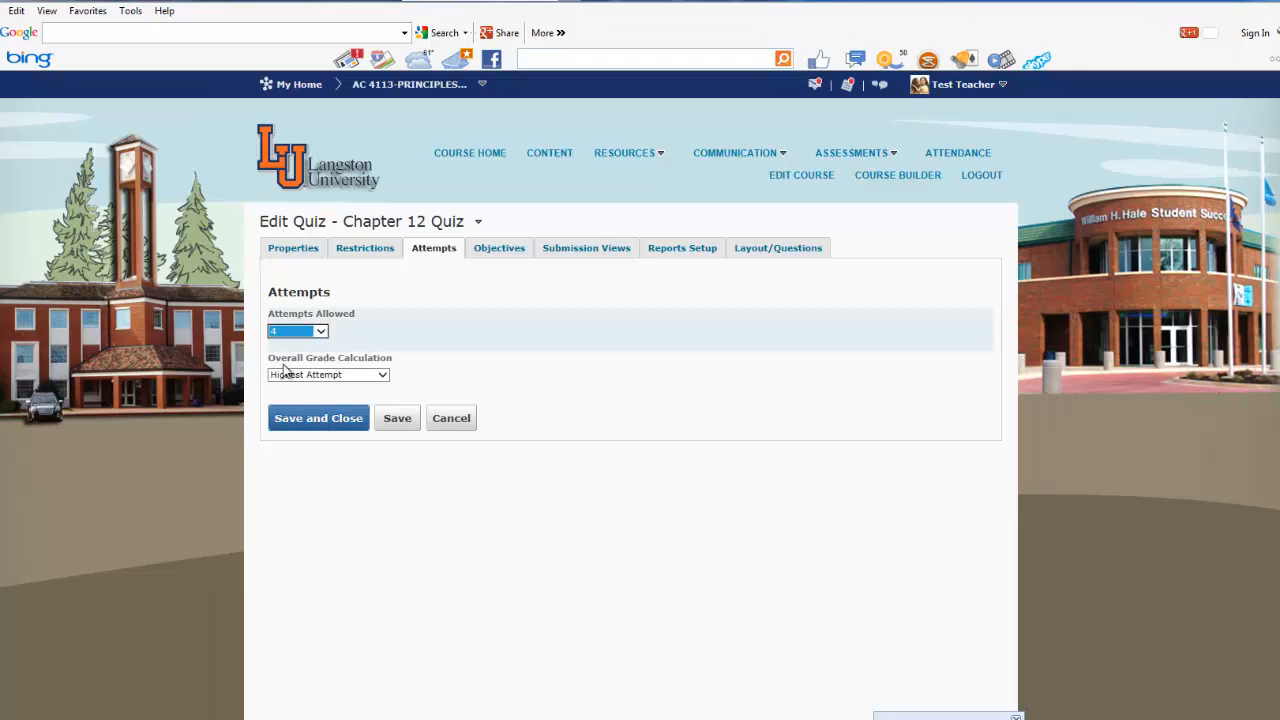
left_click(382, 374)
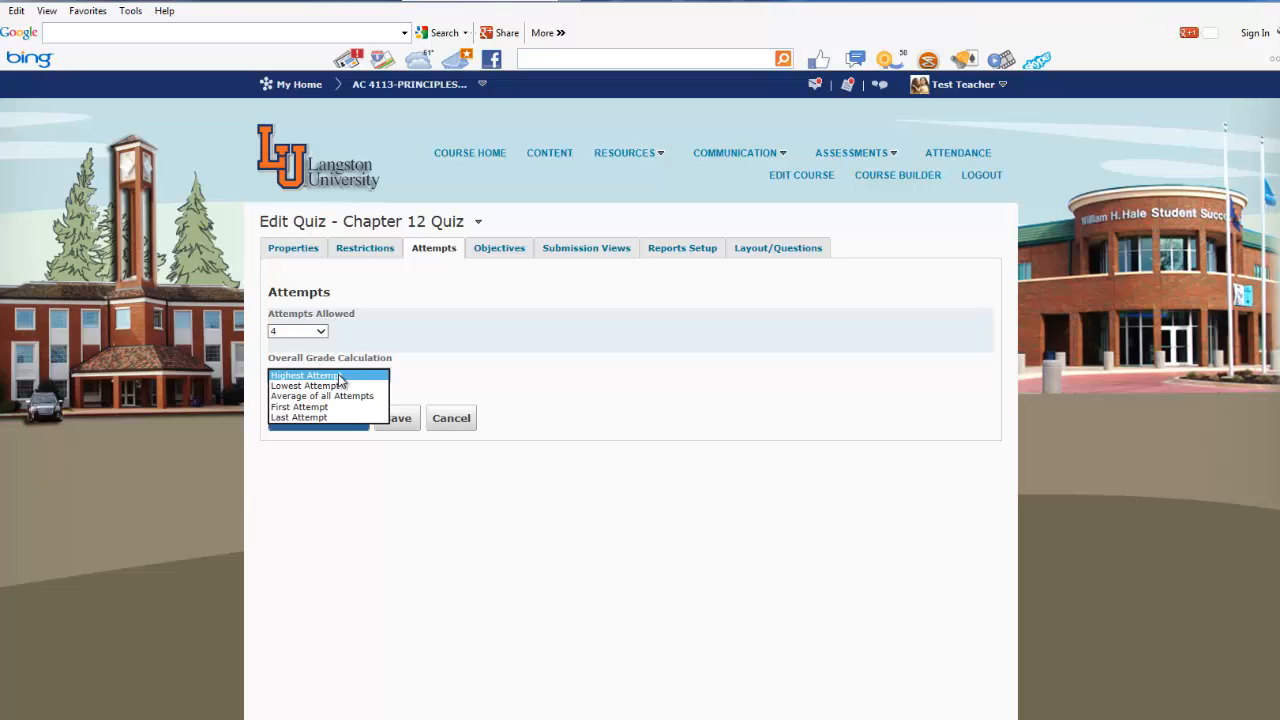
left_click(340, 376)
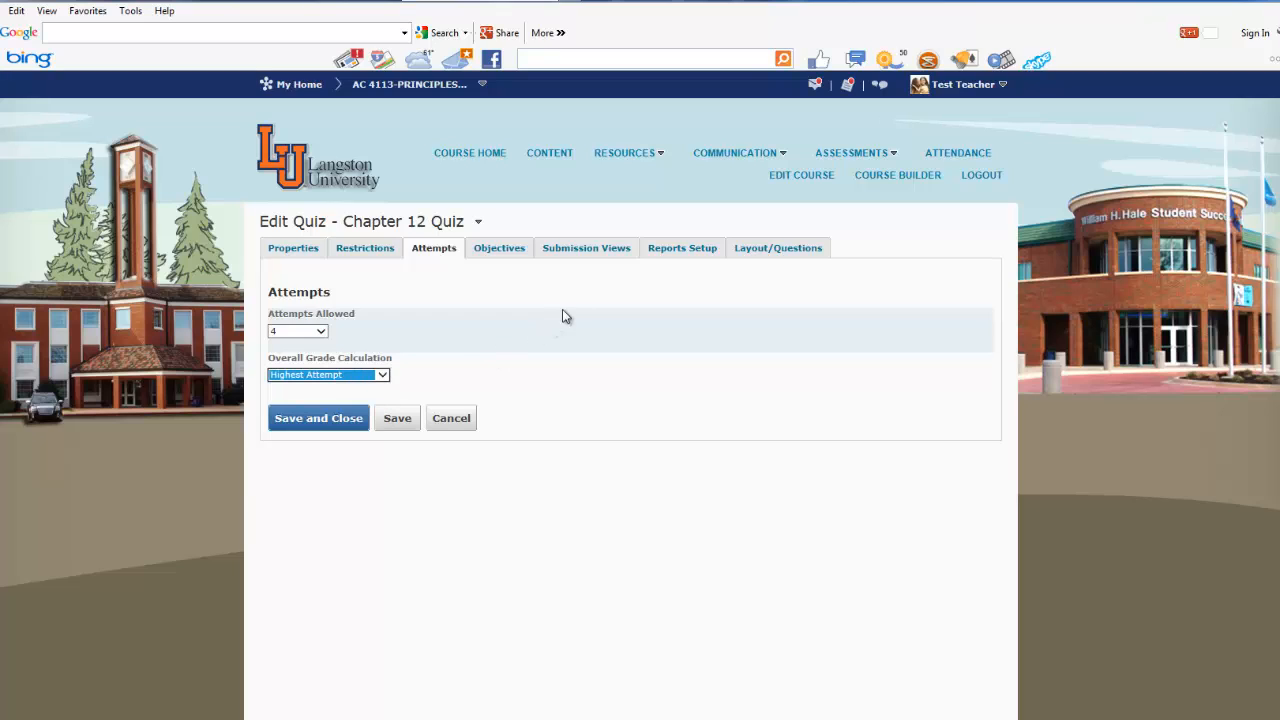
Step: Add and save an additional submission view named "Chapter 12 Quiz Results" that shows all questions with user responses
left_click(600, 255)
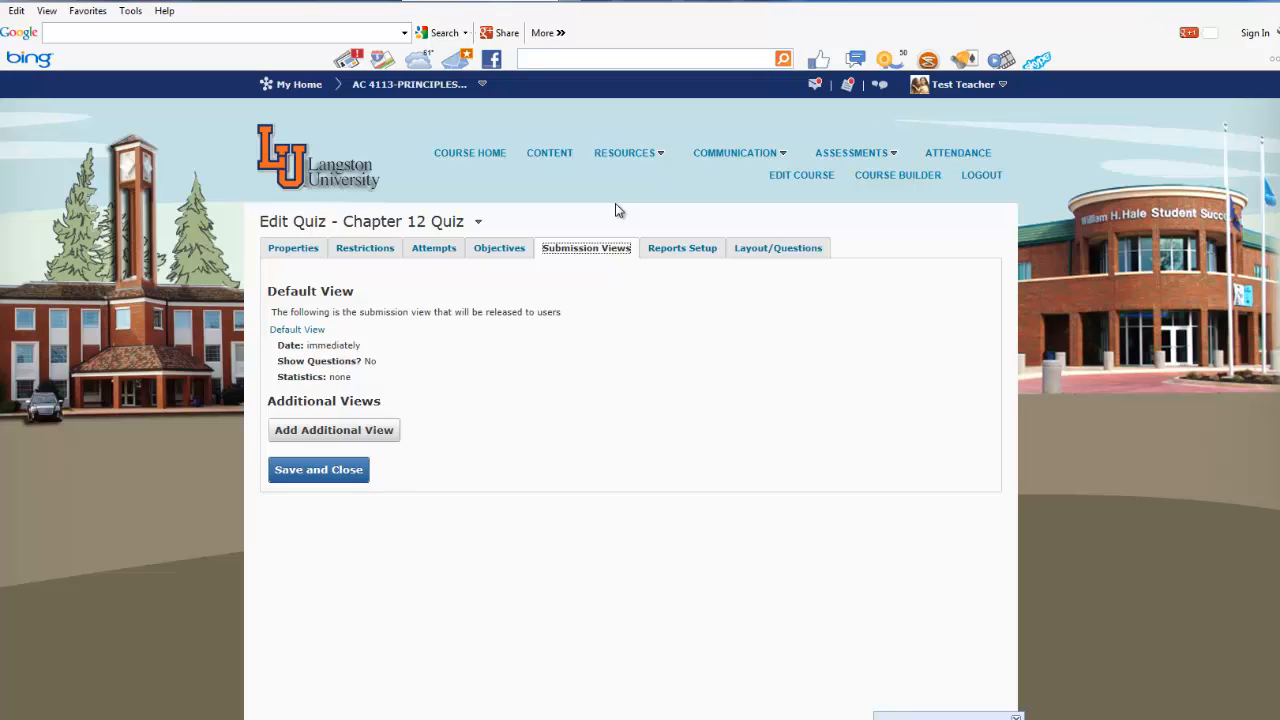
left_click(362, 430)
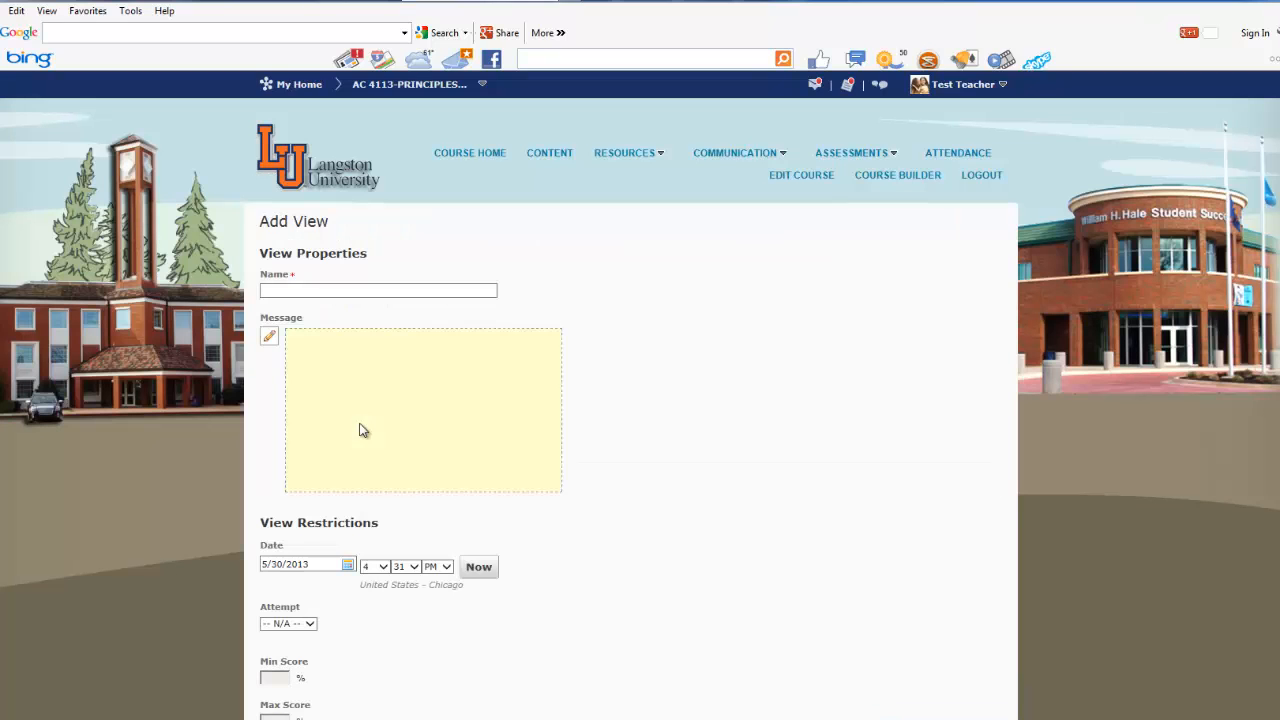
left_click(321, 290)
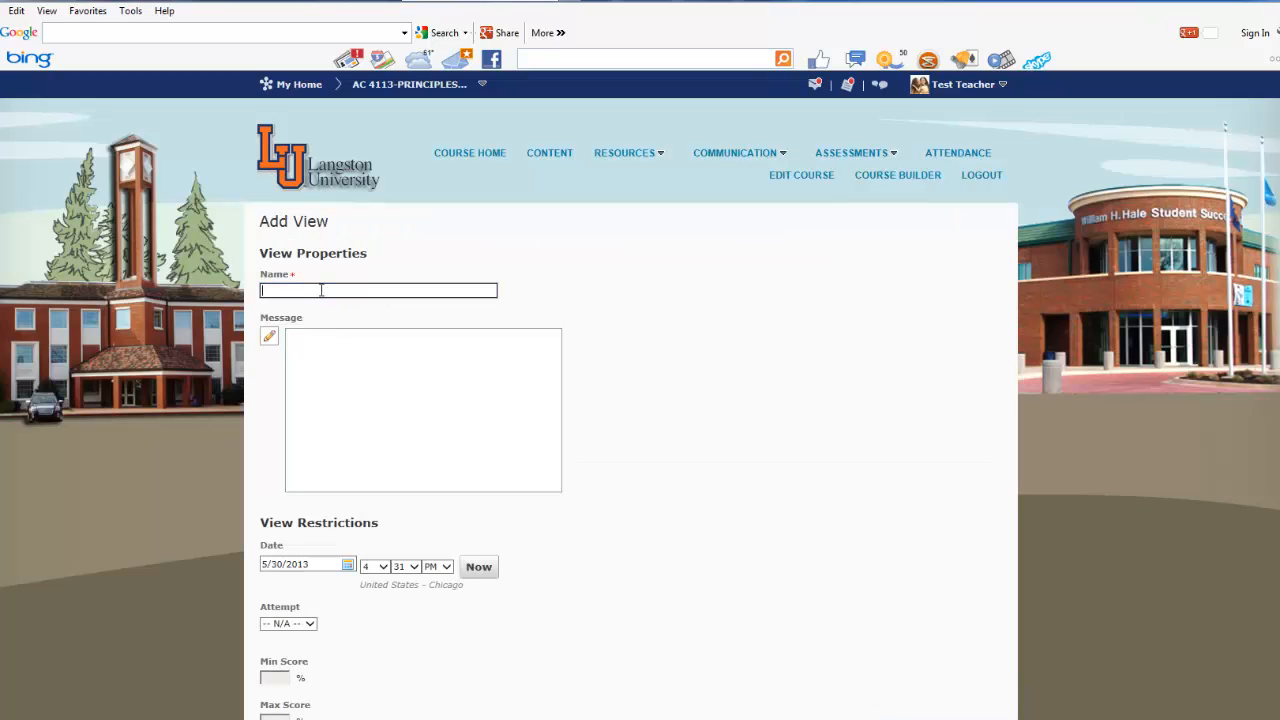
type("Chapter 12 Quiz Results")
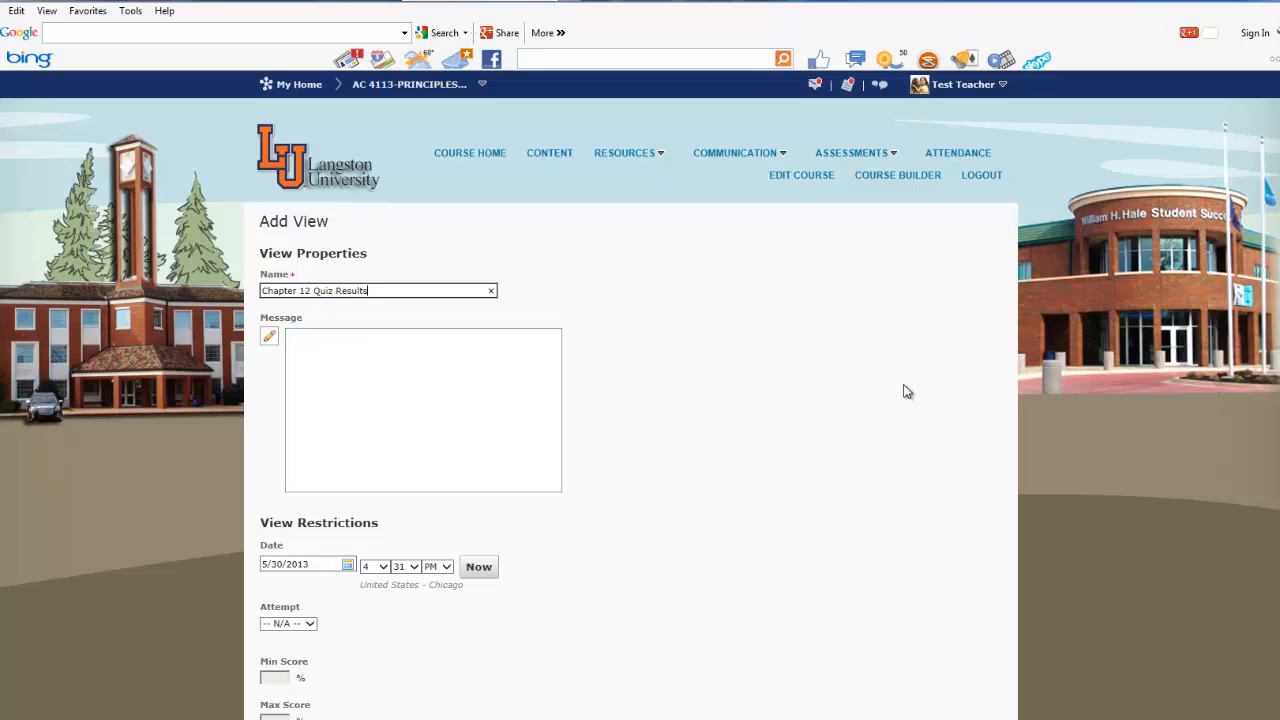
scroll(631, 409, "down", 4)
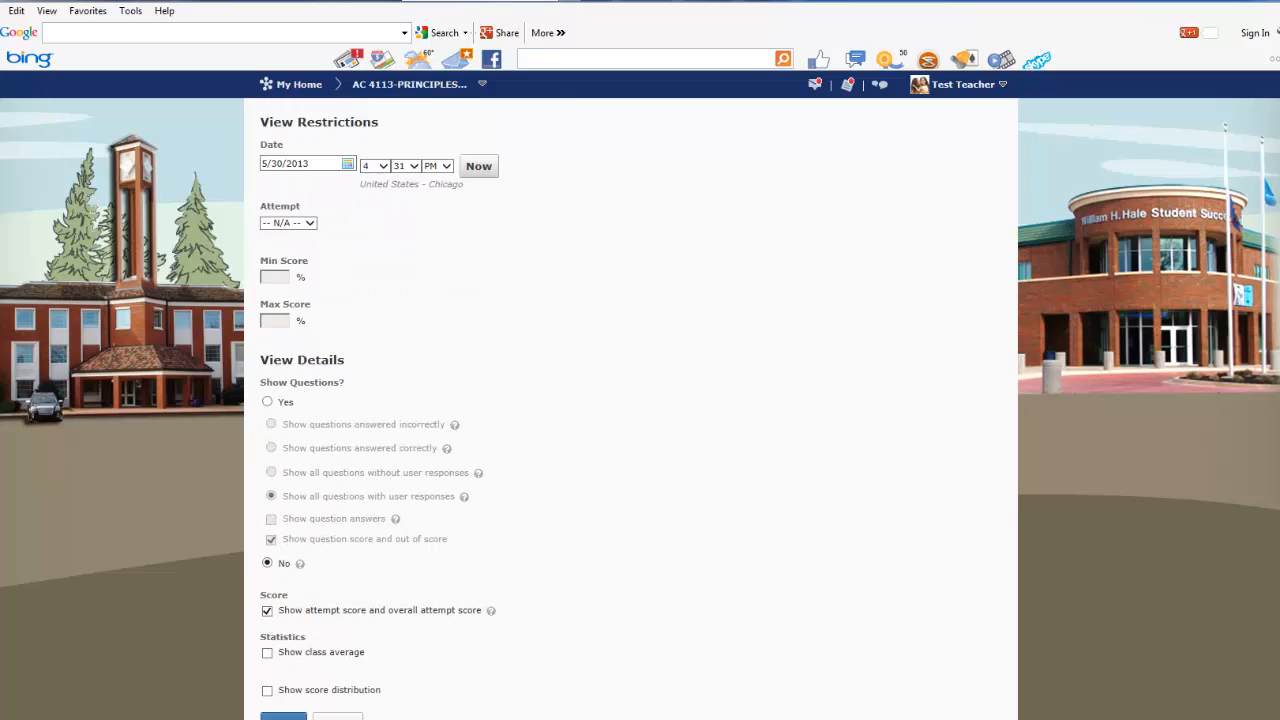
left_click(267, 403)
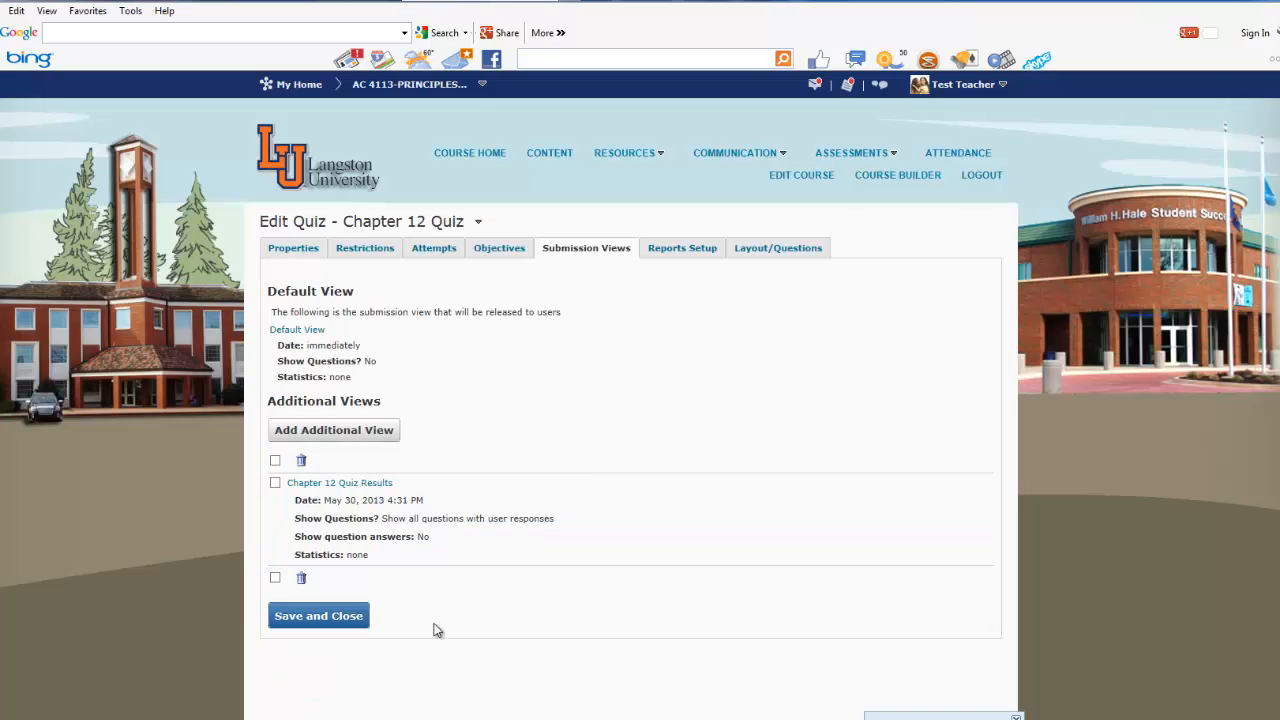
Step: Add a random section named "Chapter 12 Quiz May 31st" to the quiz's questions and save it
left_click(763, 257)
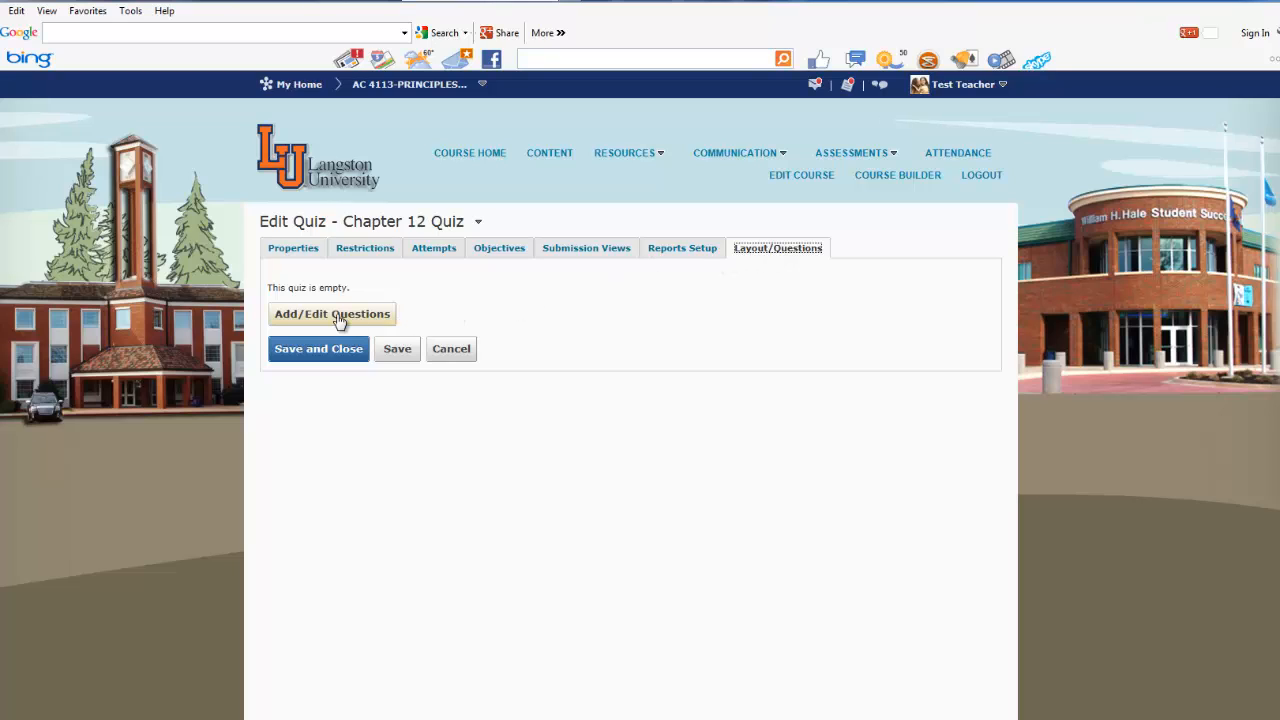
left_click(339, 318)
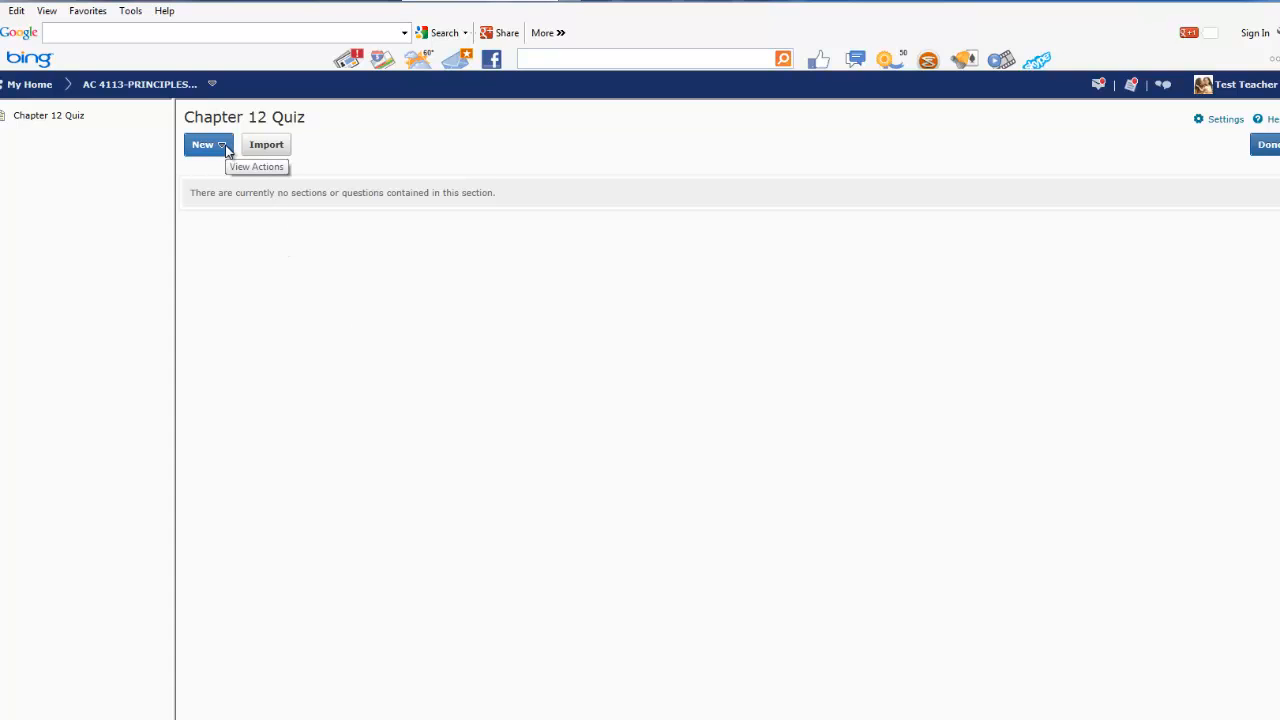
left_click(224, 146)
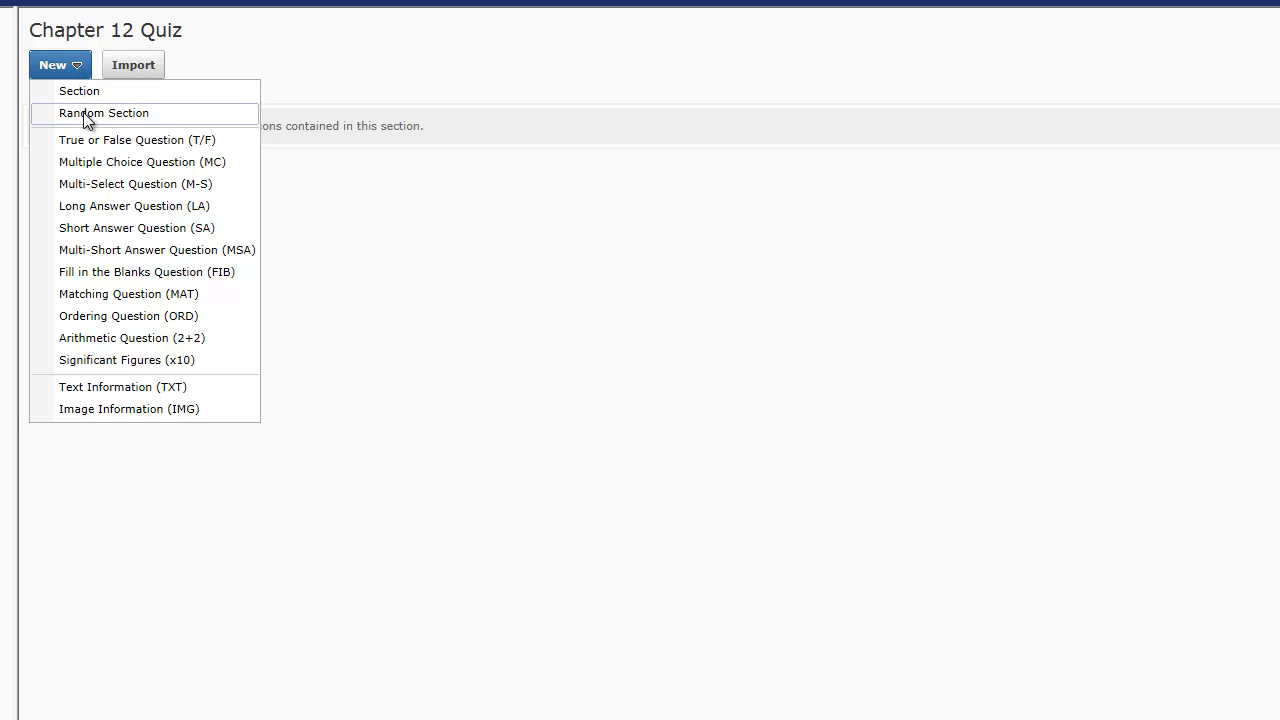
left_click(157, 112)
left_click(158, 127)
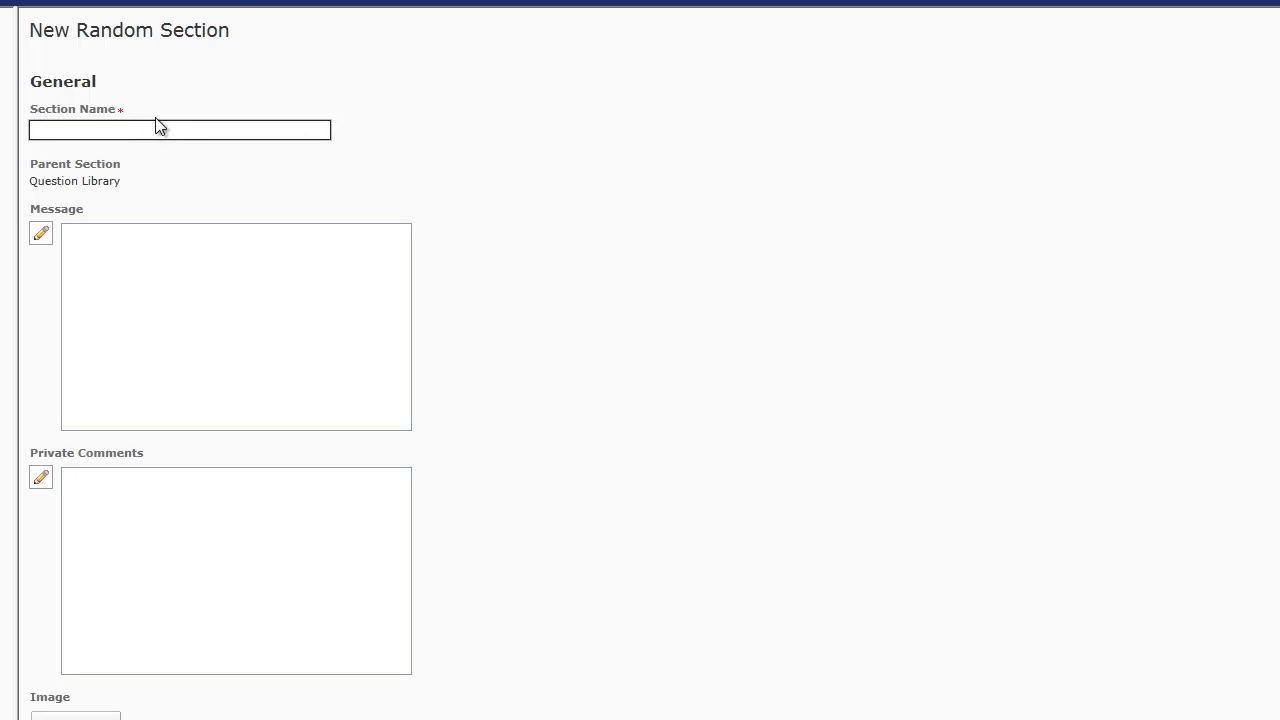
type("Chapter")
type(" 12")
type(" Quiz Ma")
type("y Test")
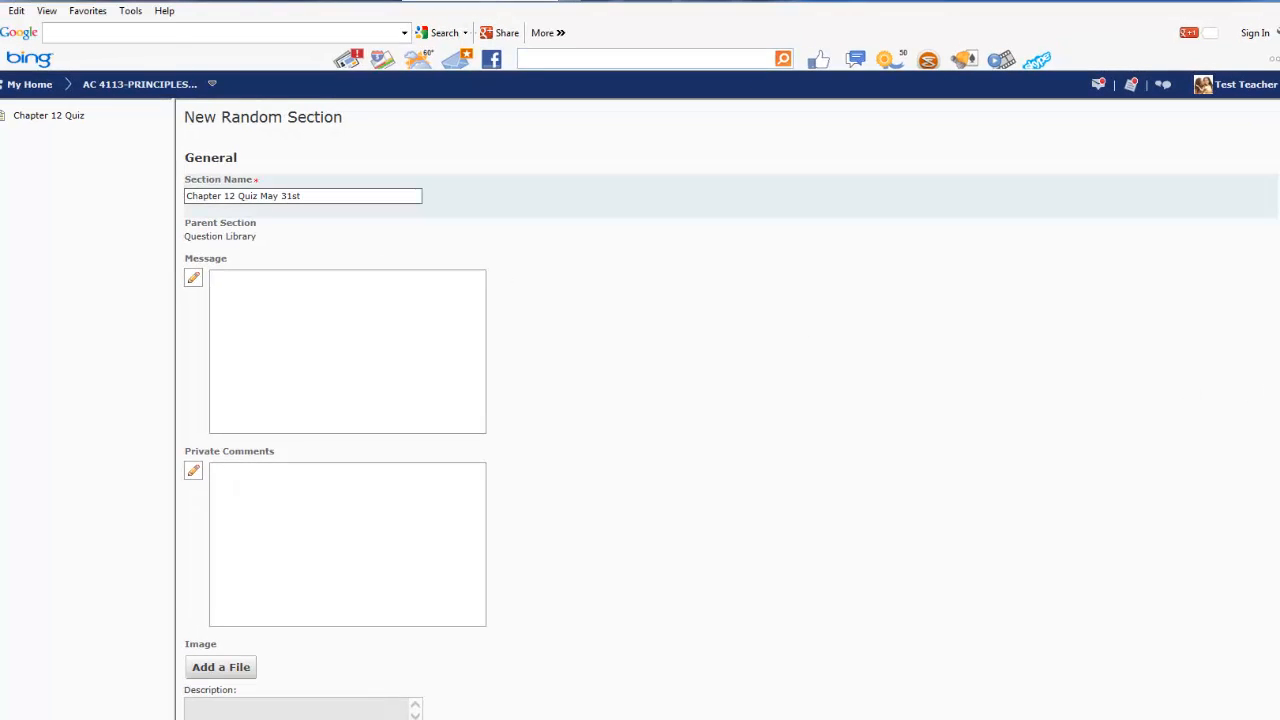
scroll(730, 410, "down", 3)
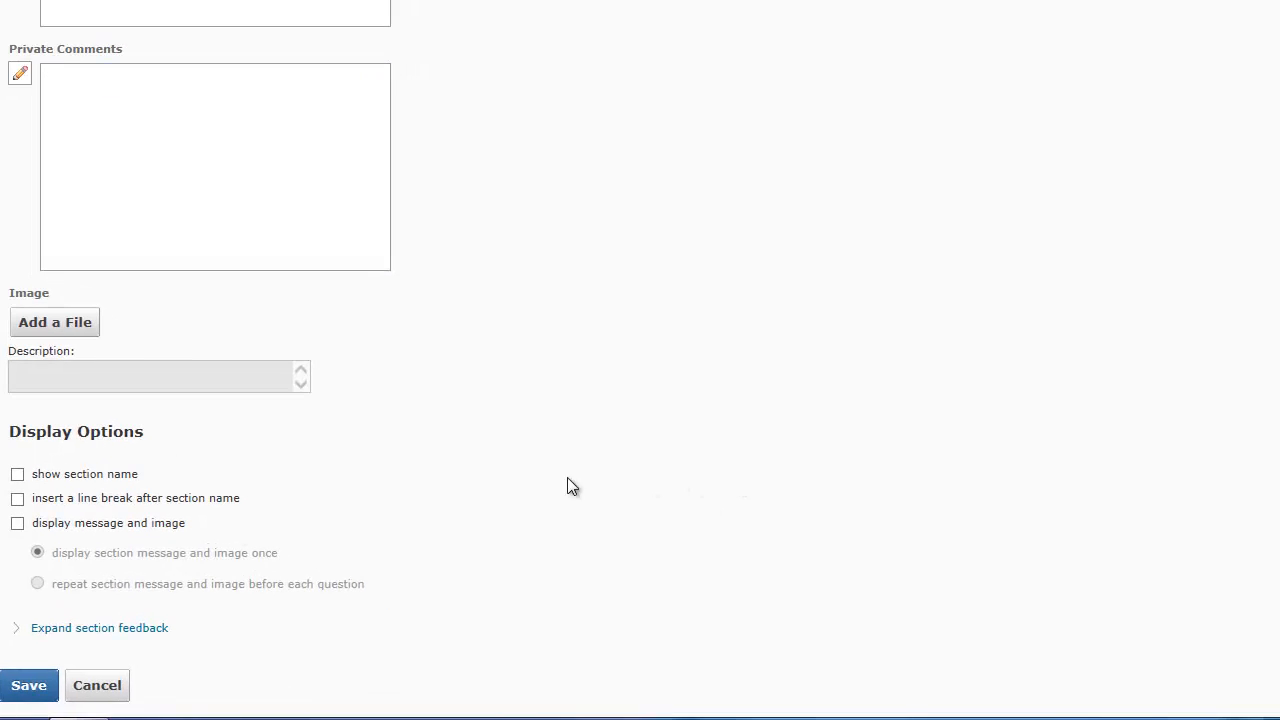
left_click(17, 685)
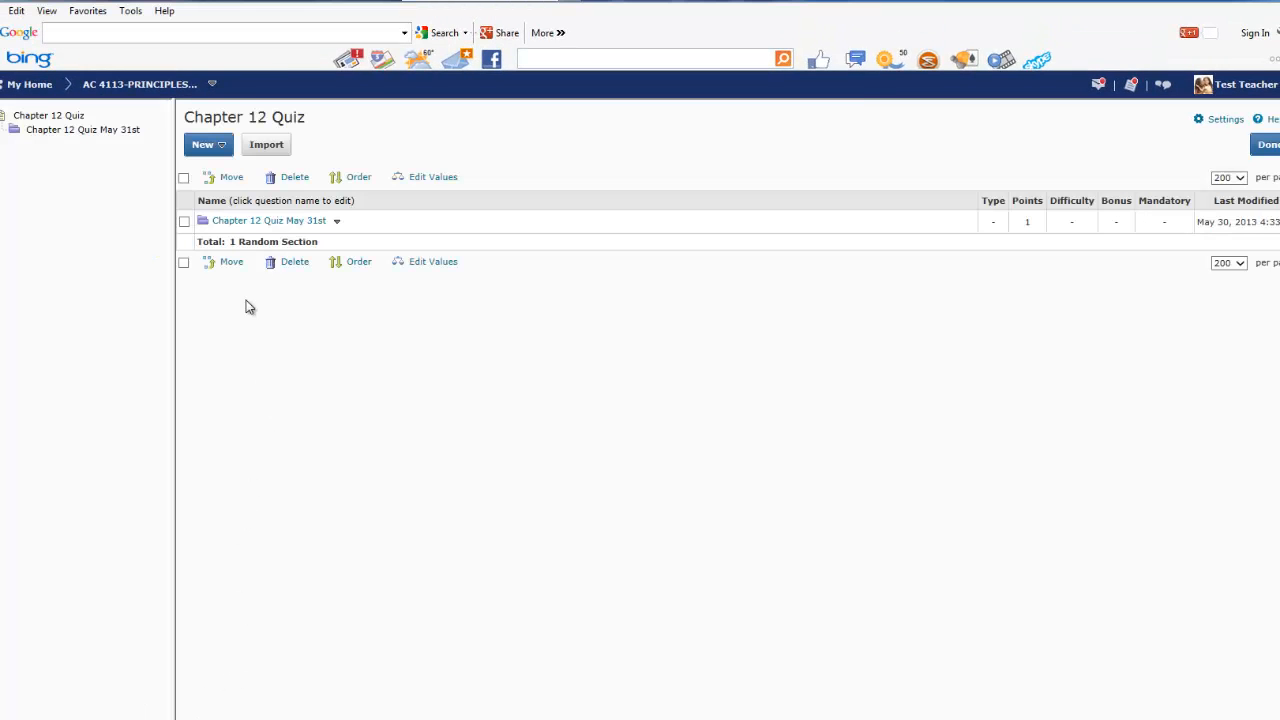
Step: Start a question import into the Chapter 12 Quiz May 31st section, with "Chapter 12 Population and Environment" as the source section
left_click(203, 222)
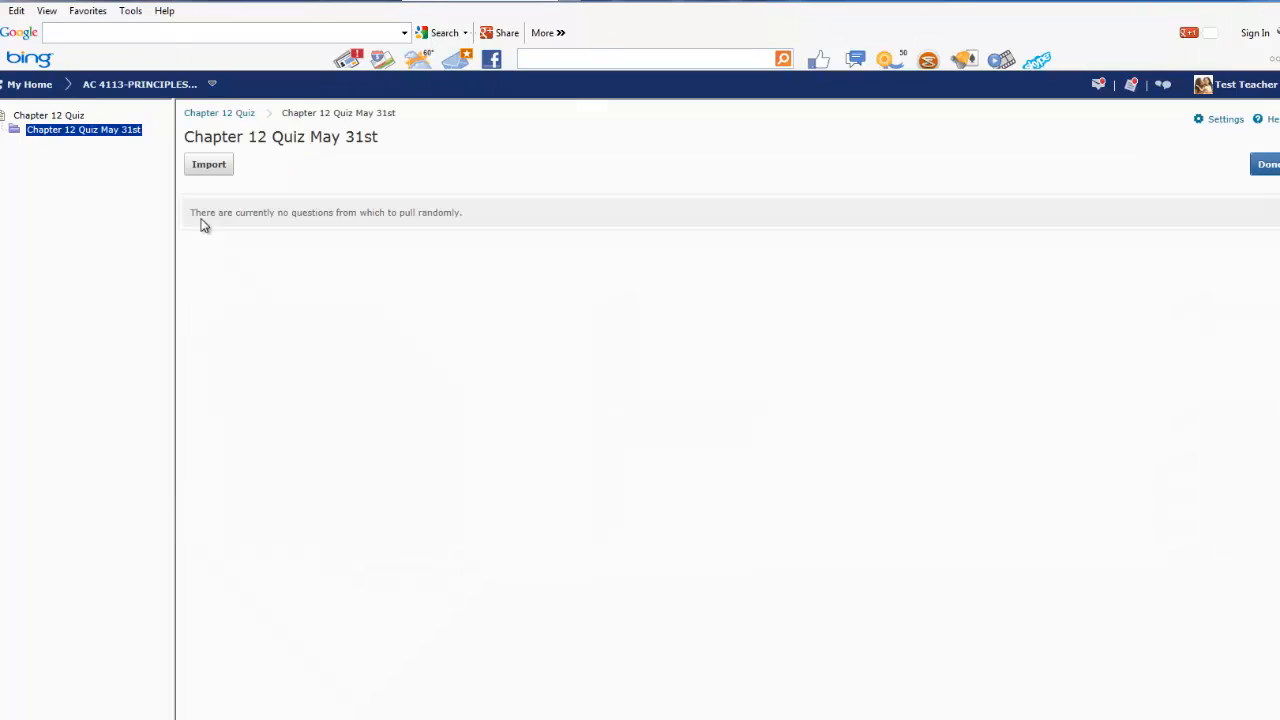
left_click(210, 166)
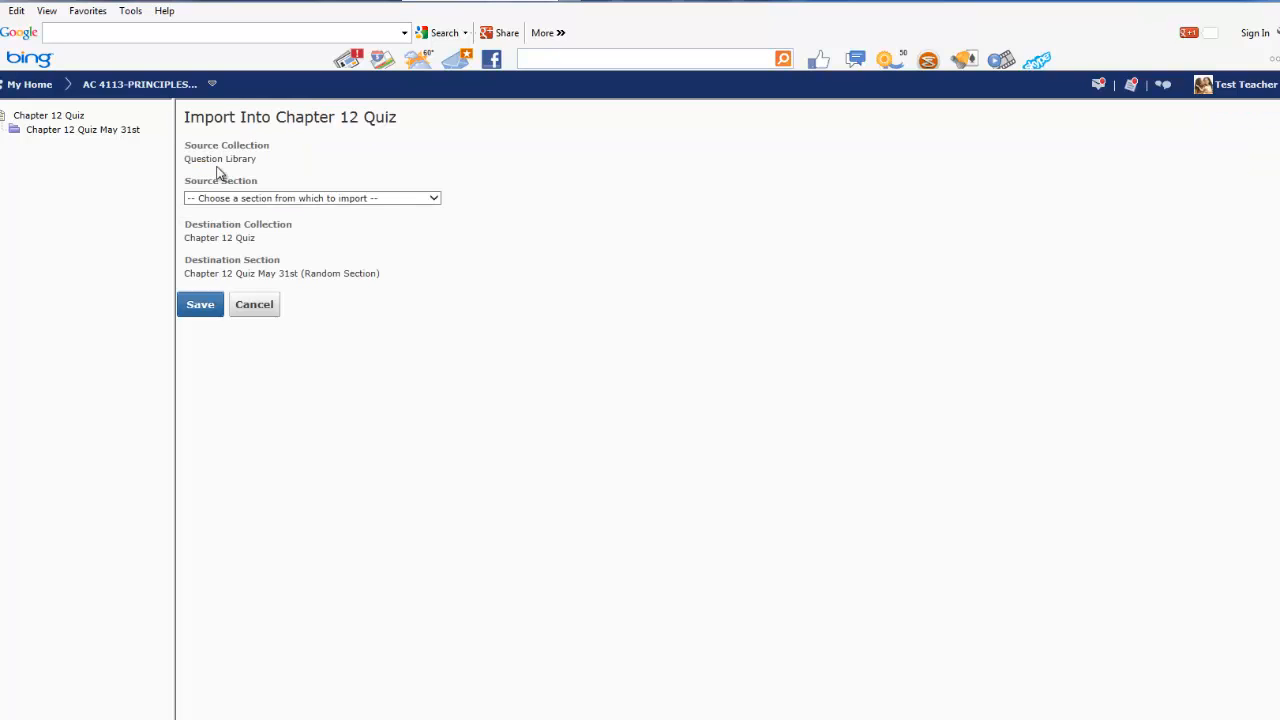
left_click(435, 200)
left_click(435, 200)
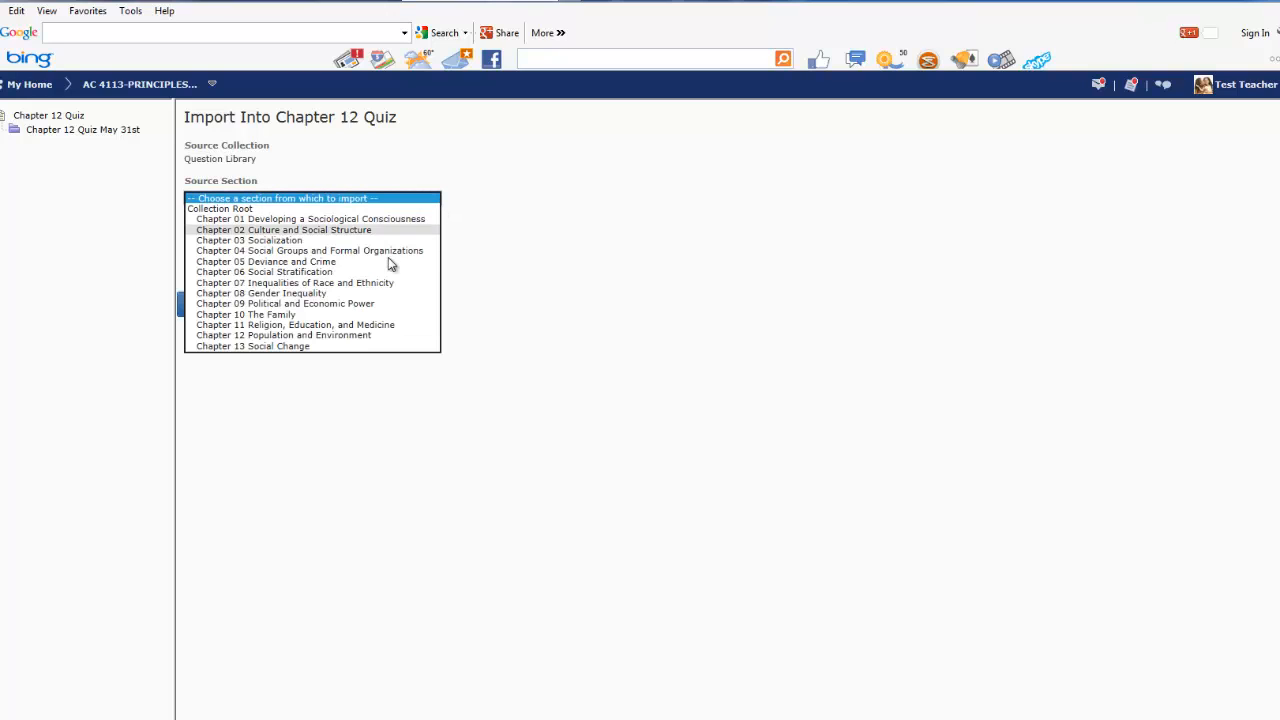
left_click(366, 336)
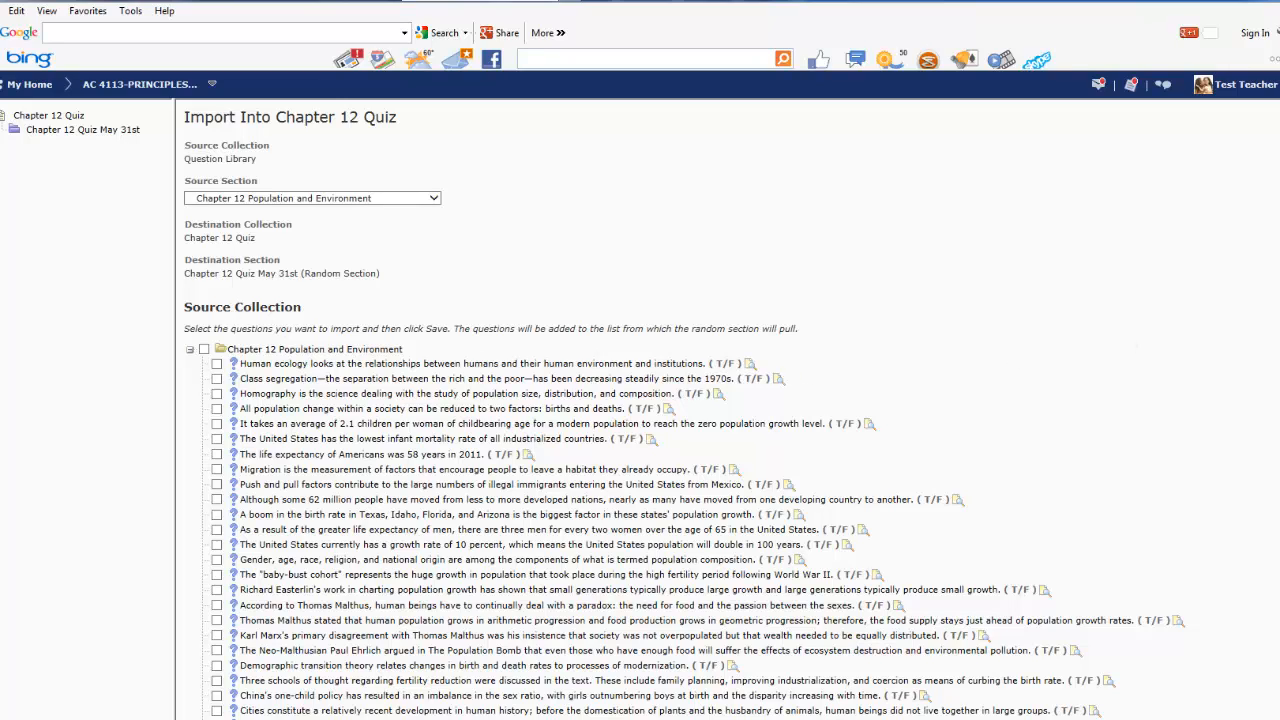
Step: Review the source questions, select the entire Chapter 12 Population and Environment set, and import it into the random section
scroll(700, 410, "down", 5)
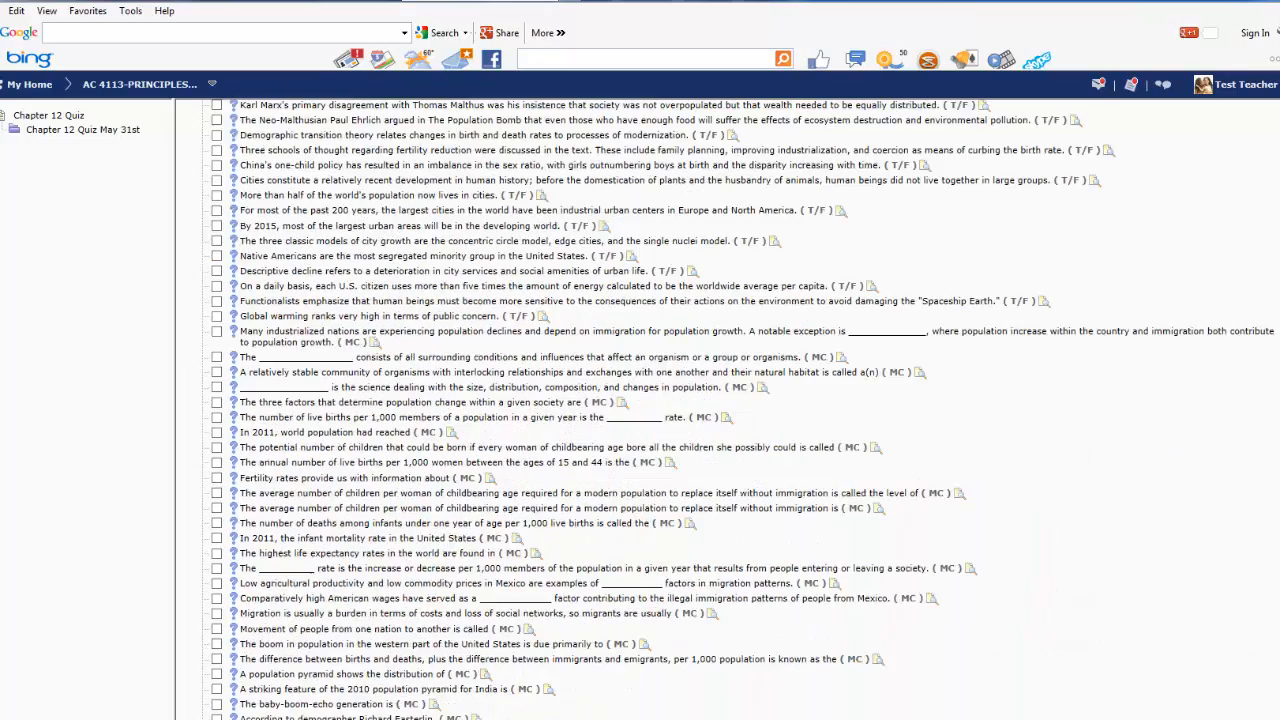
scroll(700, 410, "down", 7)
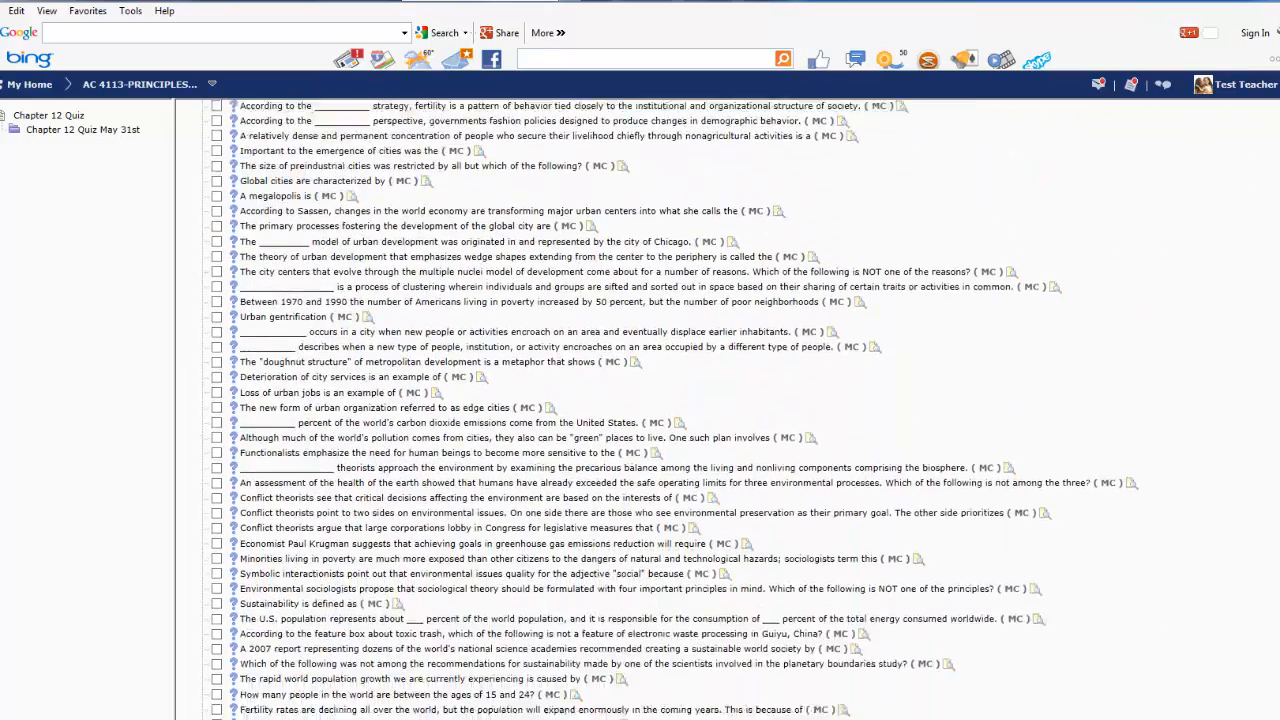
scroll(700, 410, "down", 2)
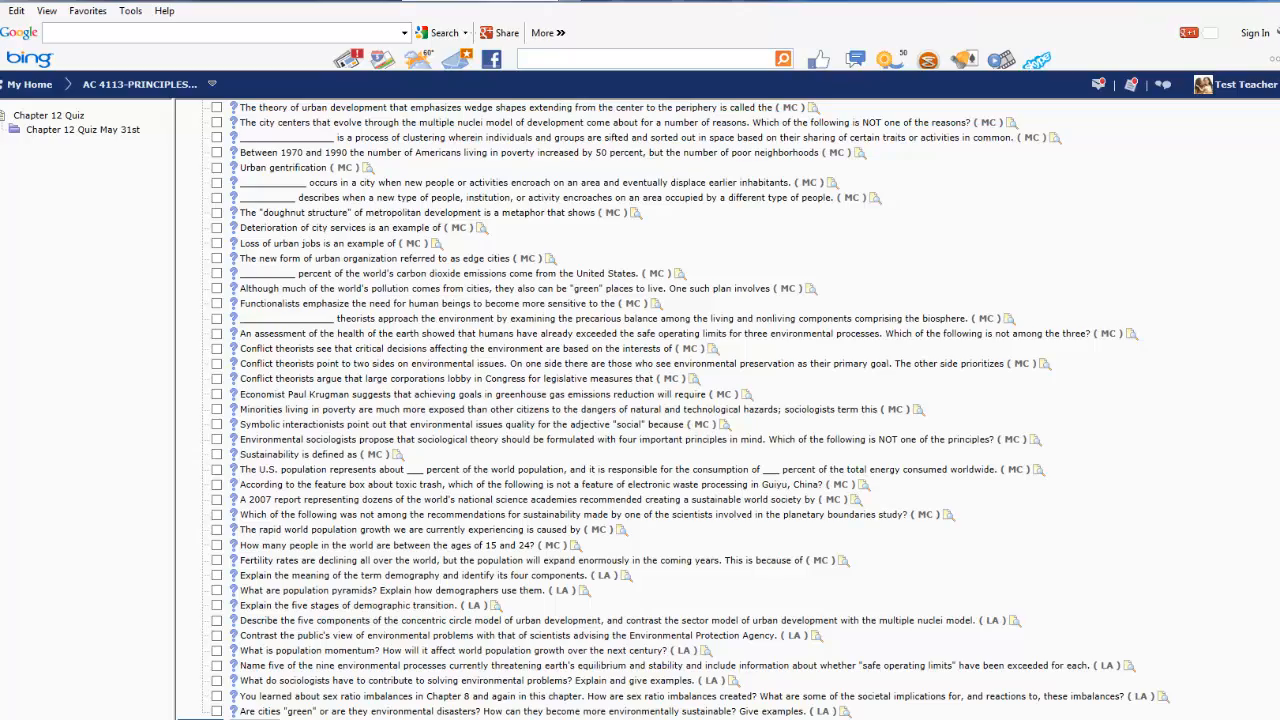
scroll(700, 410, "up", 14)
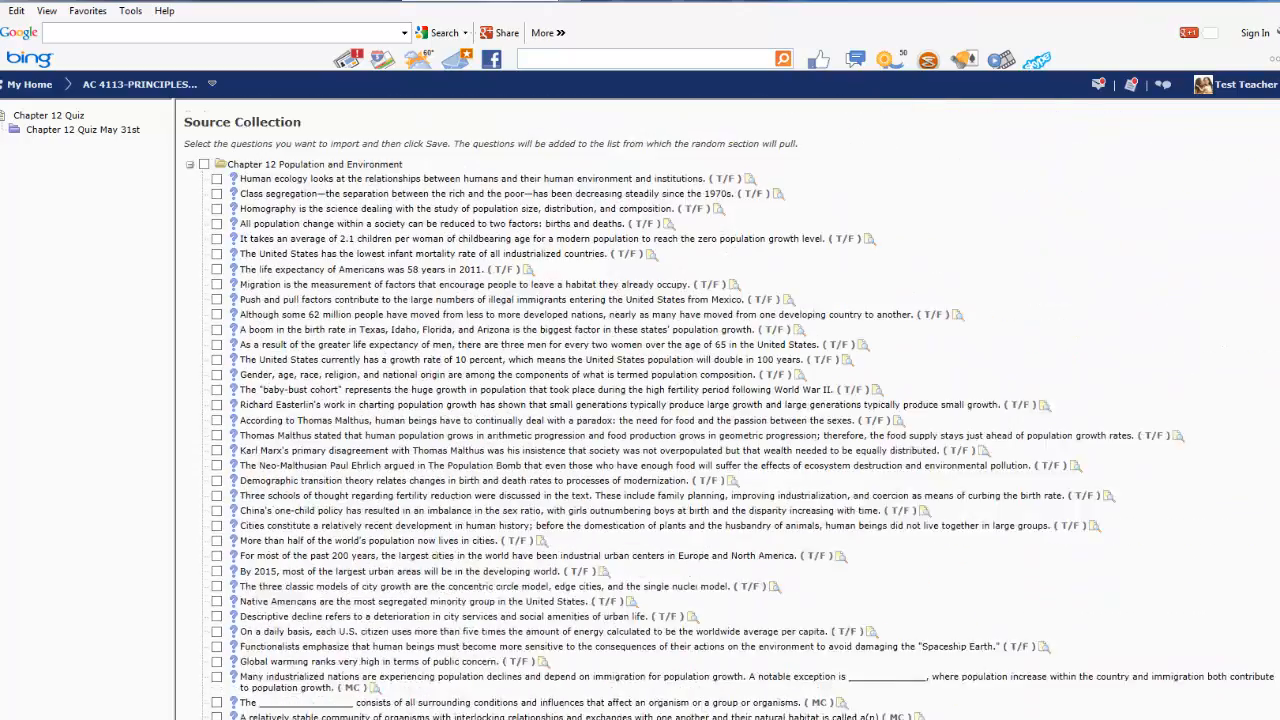
scroll(1272, 290, "up", 2)
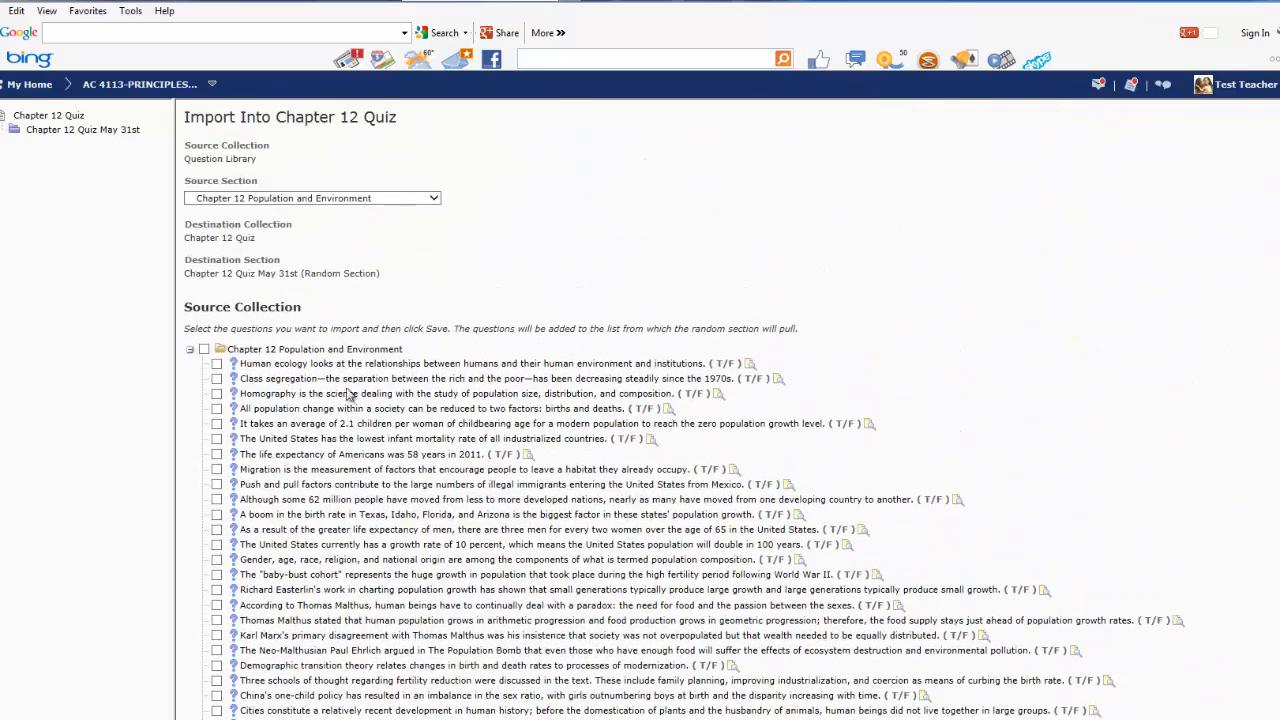
left_click(204, 350)
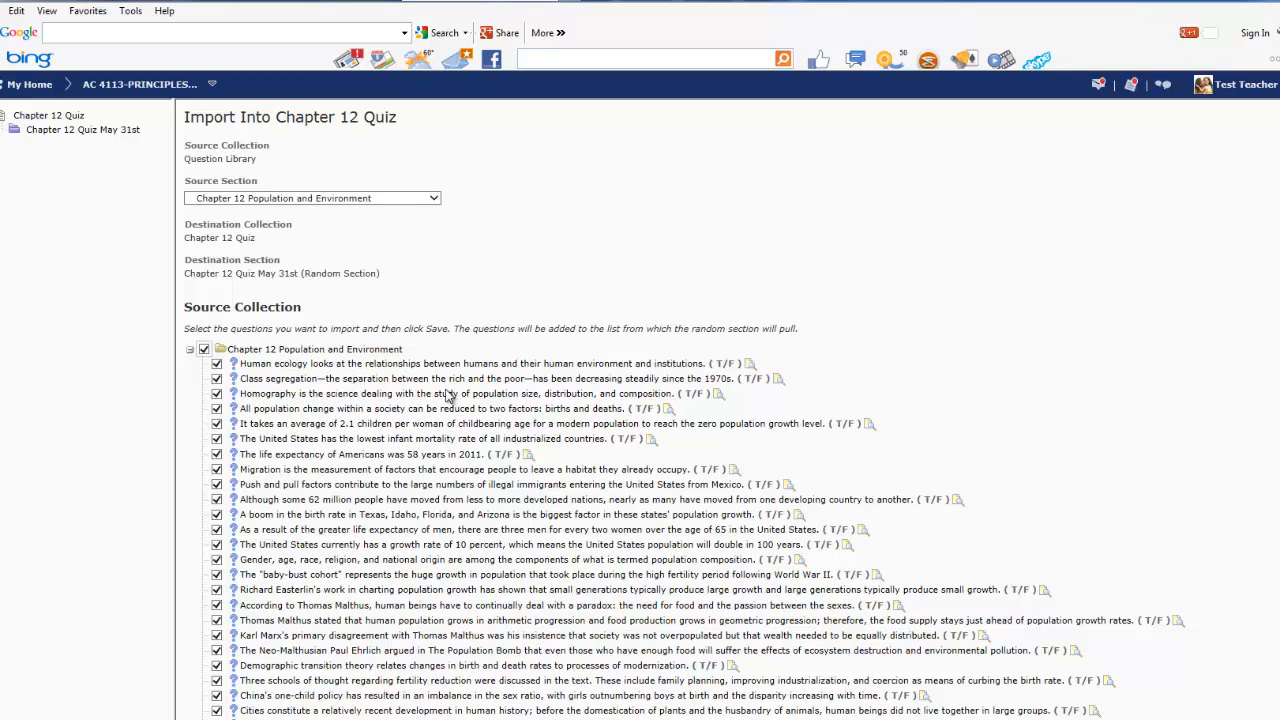
scroll(680, 400, "down", 10)
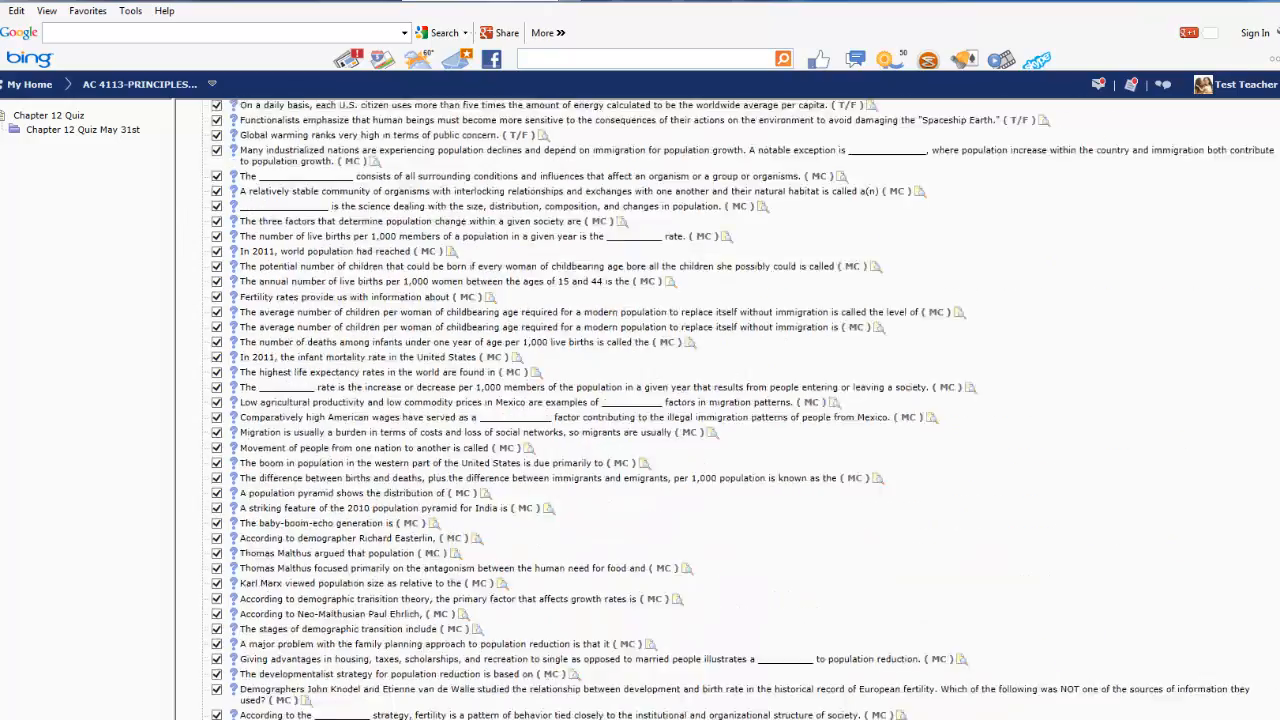
scroll(700, 400, "down", 15)
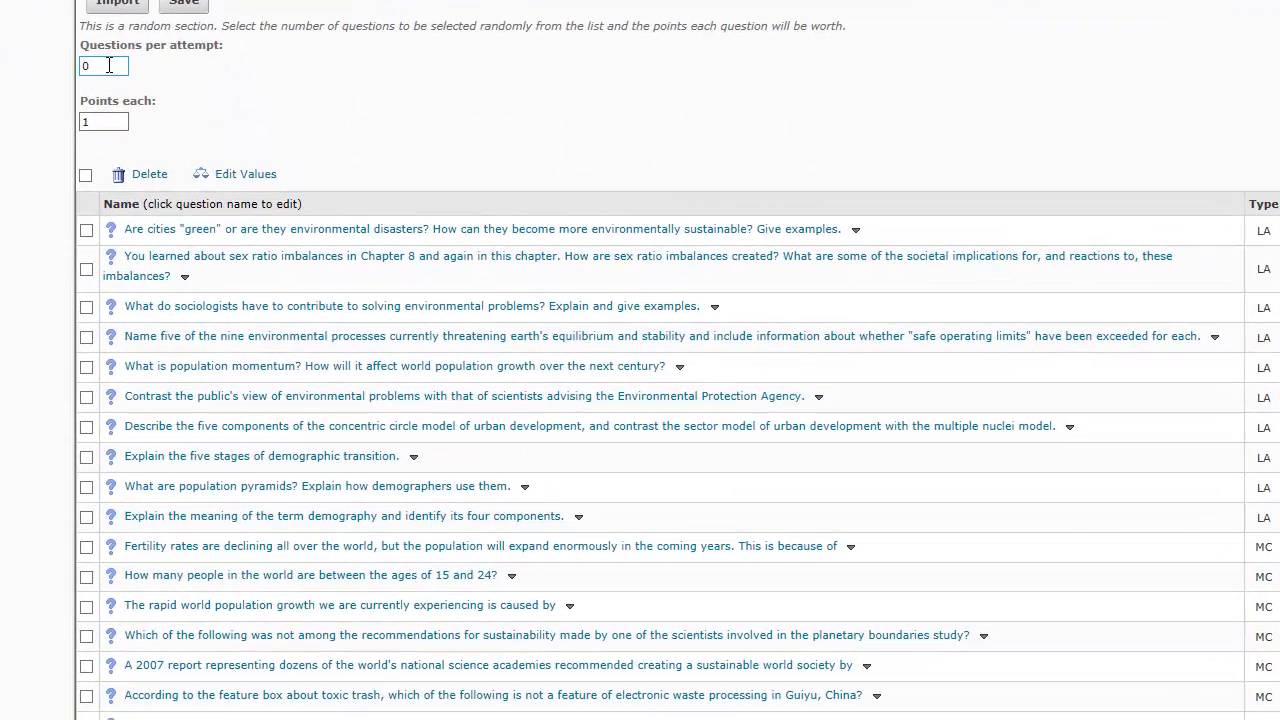
Step: Set the random section to 20 questions per attempt at 10 points each, and save these values
left_click_drag(109, 66, 65, 68)
type("20")
left_click(106, 121)
type("10")
scroll(196, 14, "up", 1)
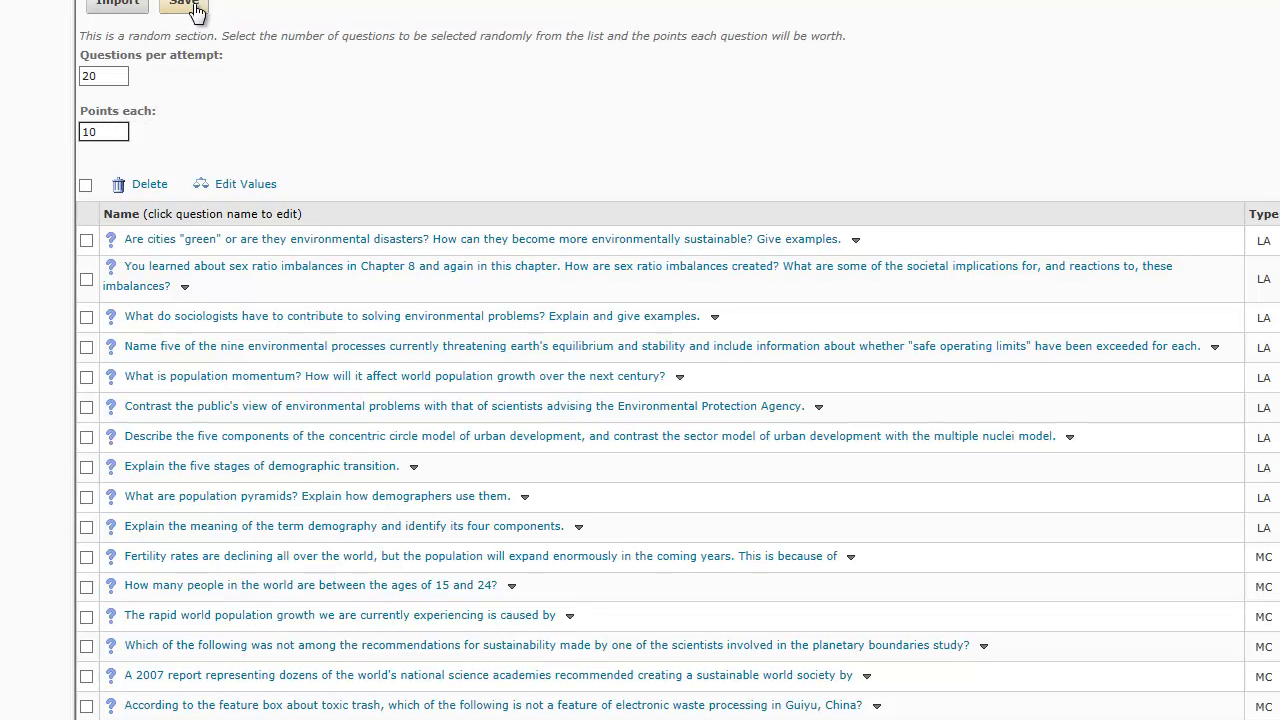
left_click(194, 4)
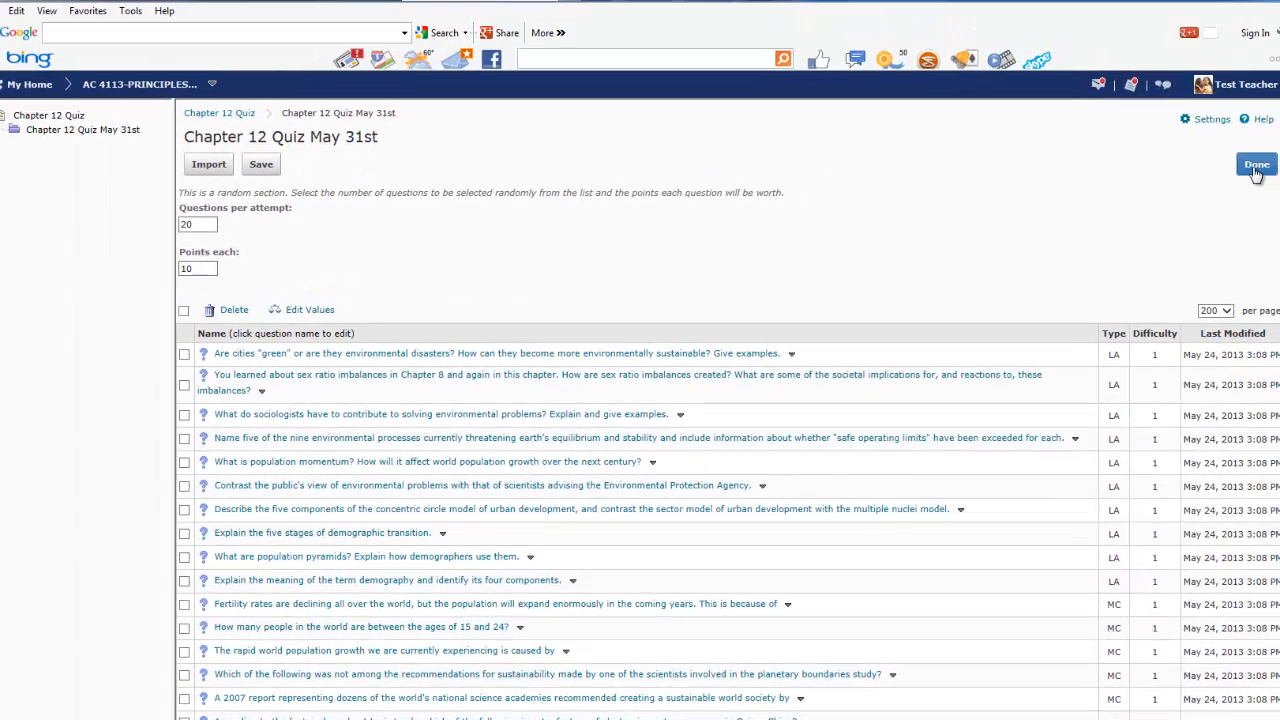
Step: Finish editing the questions, lay the quiz out with 1 question per page, and save and close it
left_click(1256, 166)
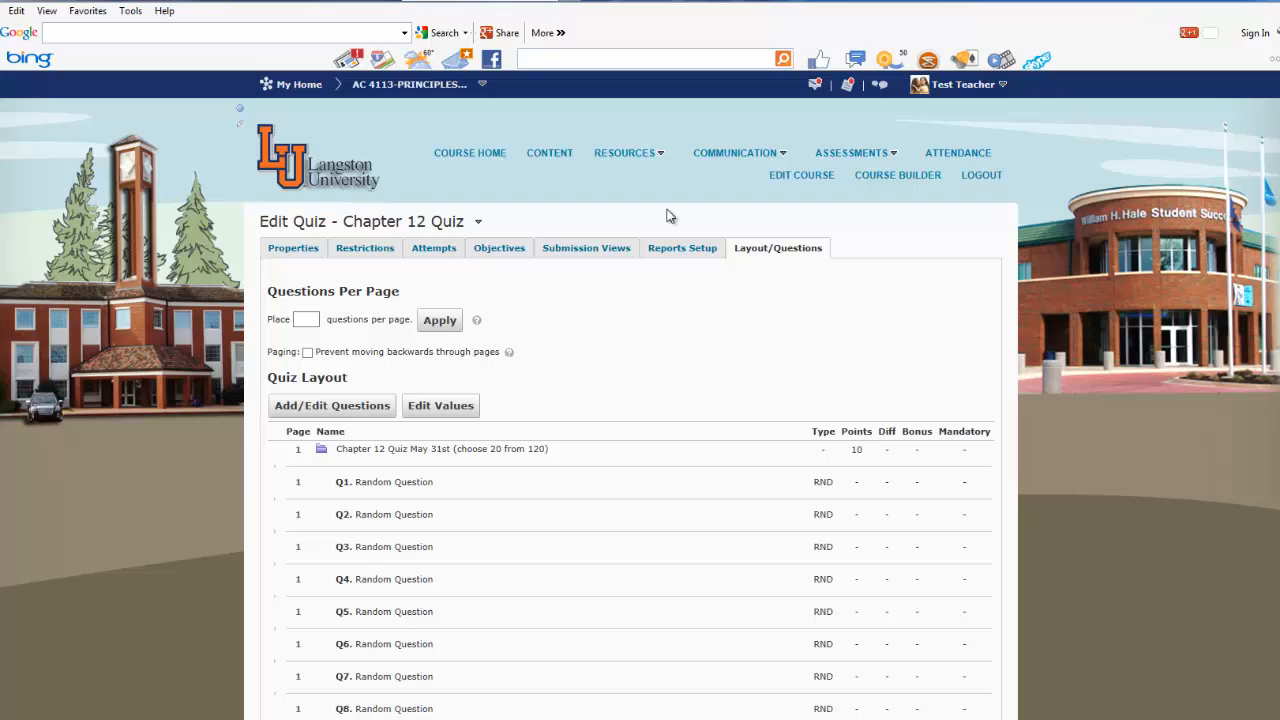
left_click(309, 320)
type("1")
left_click(440, 321)
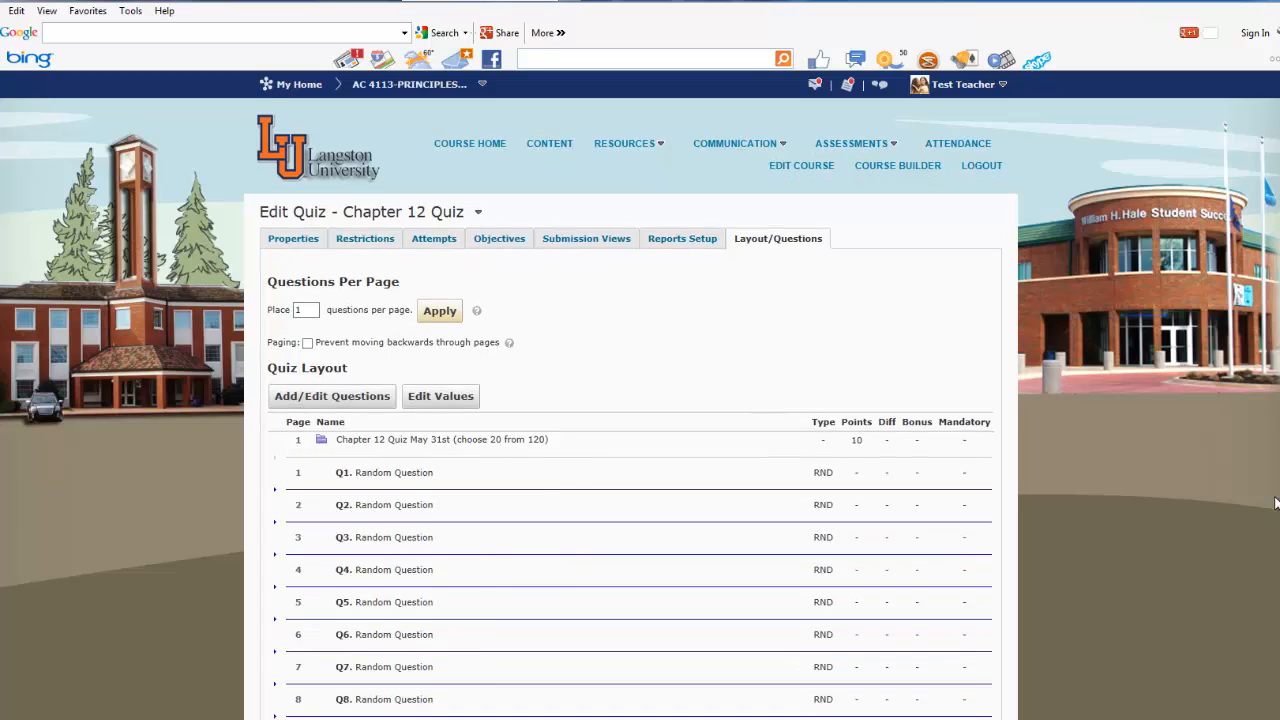
scroll(1205, 694, "down", 5)
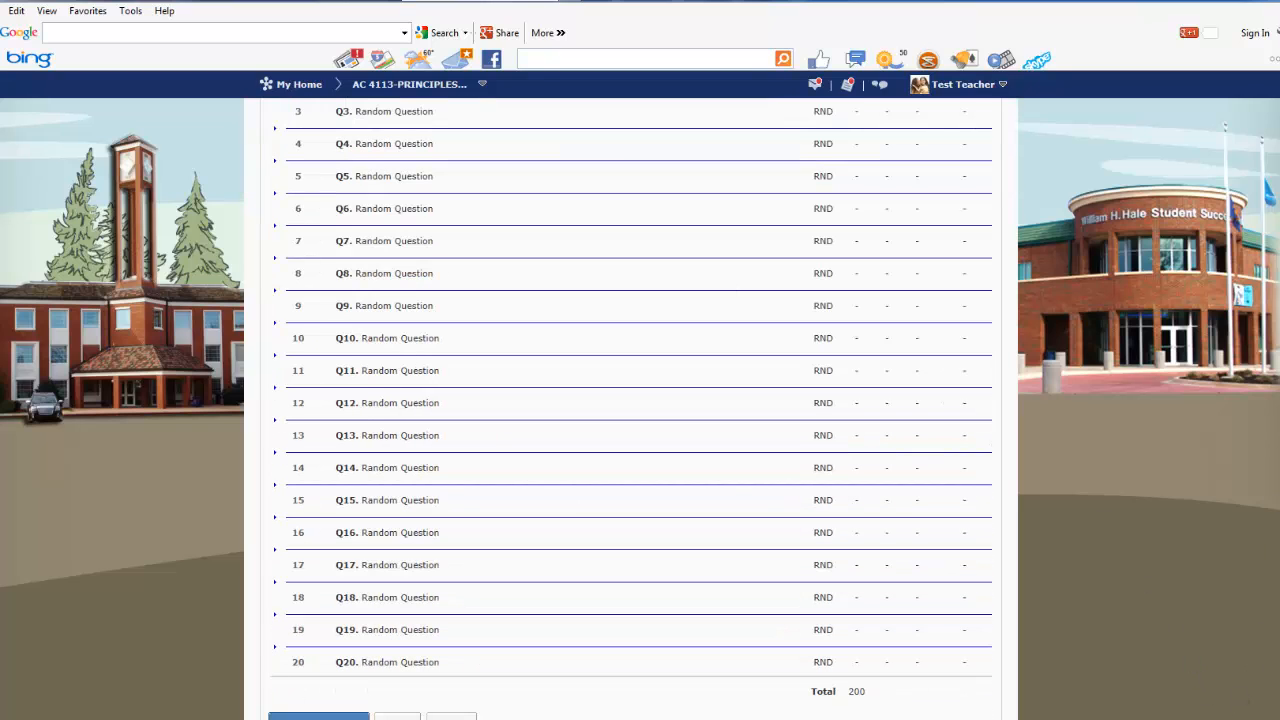
left_click(298, 715)
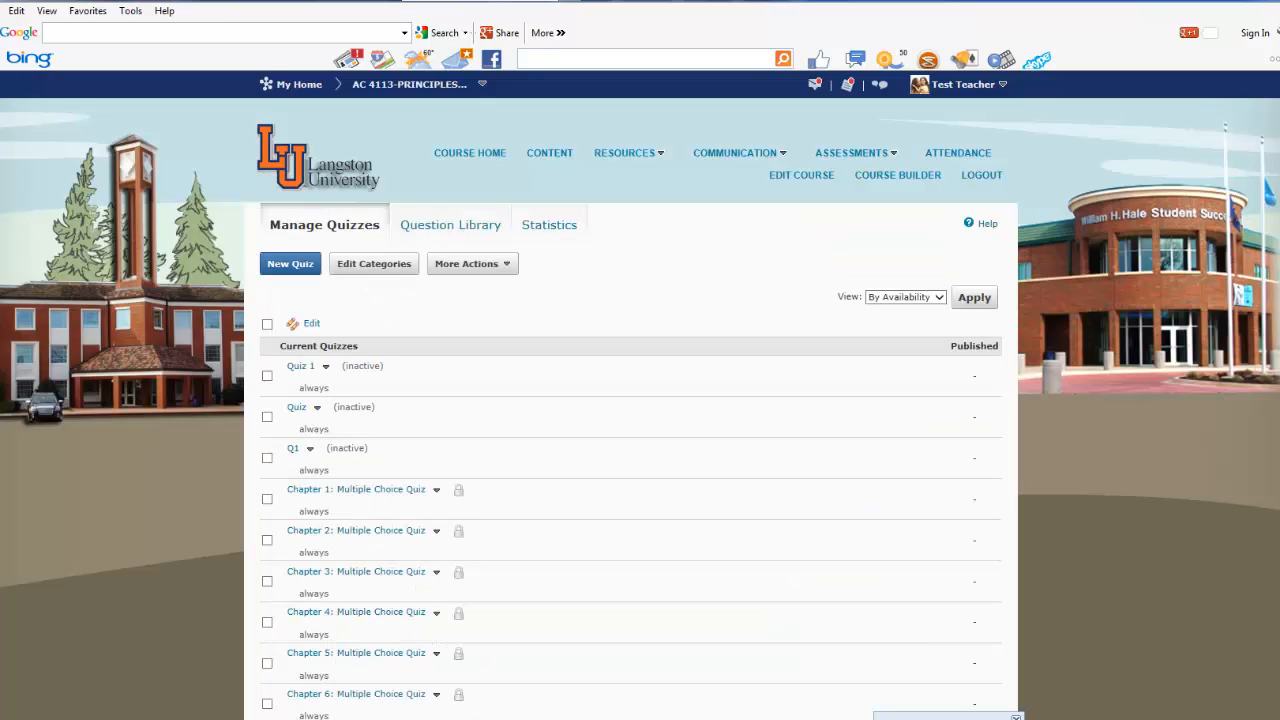
Step: Find the Chapter 12 Quiz among the future quizzes and start a preview attempt of it
scroll(631, 408, "down", 5)
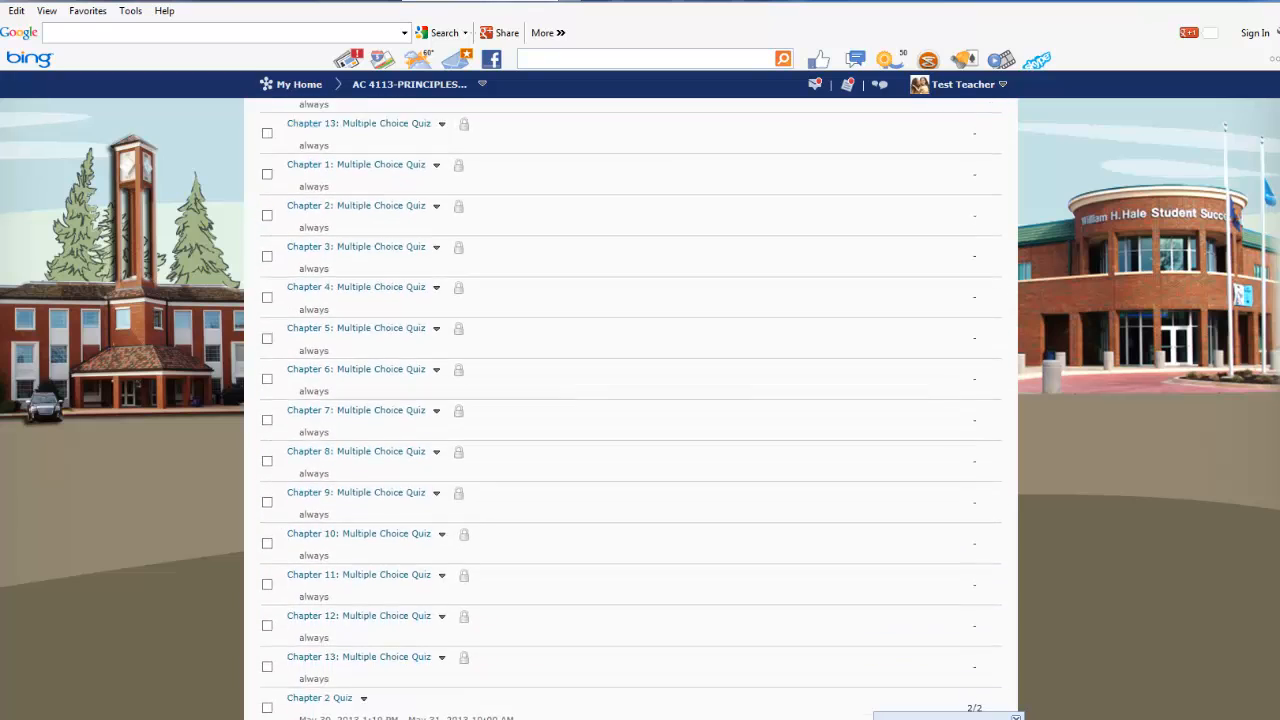
scroll(631, 408, "down", 2)
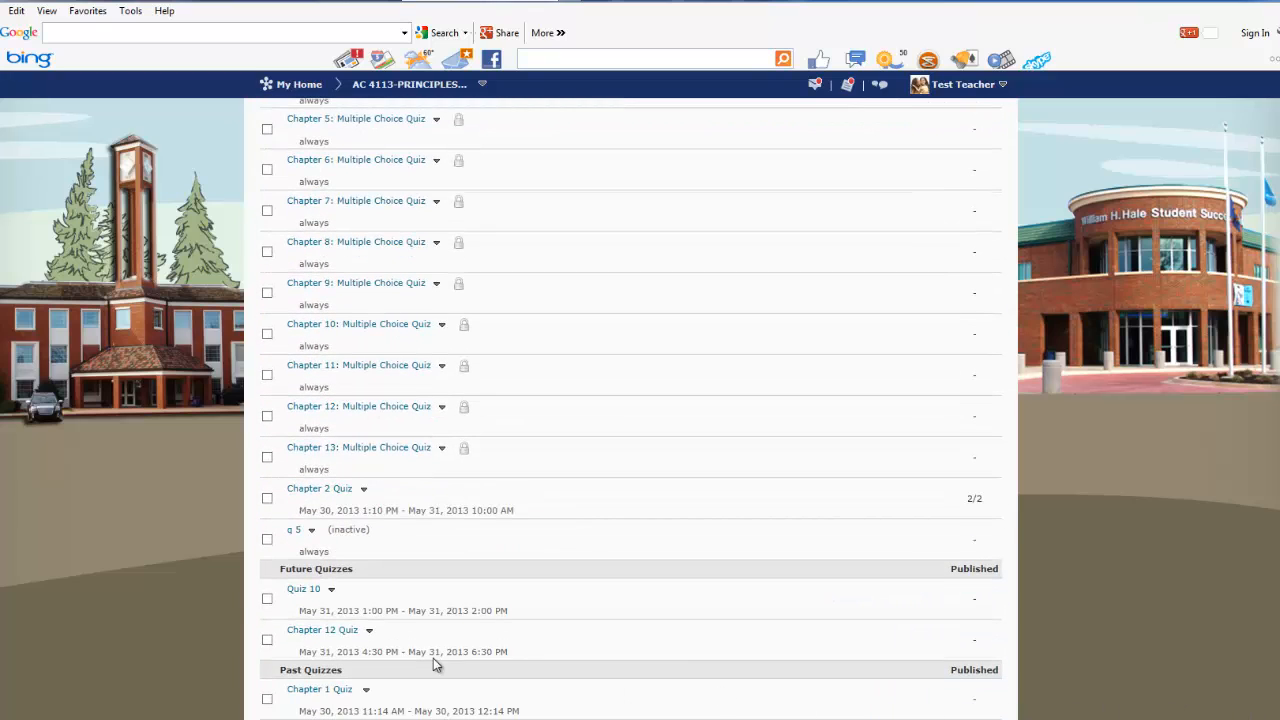
left_click(369, 636)
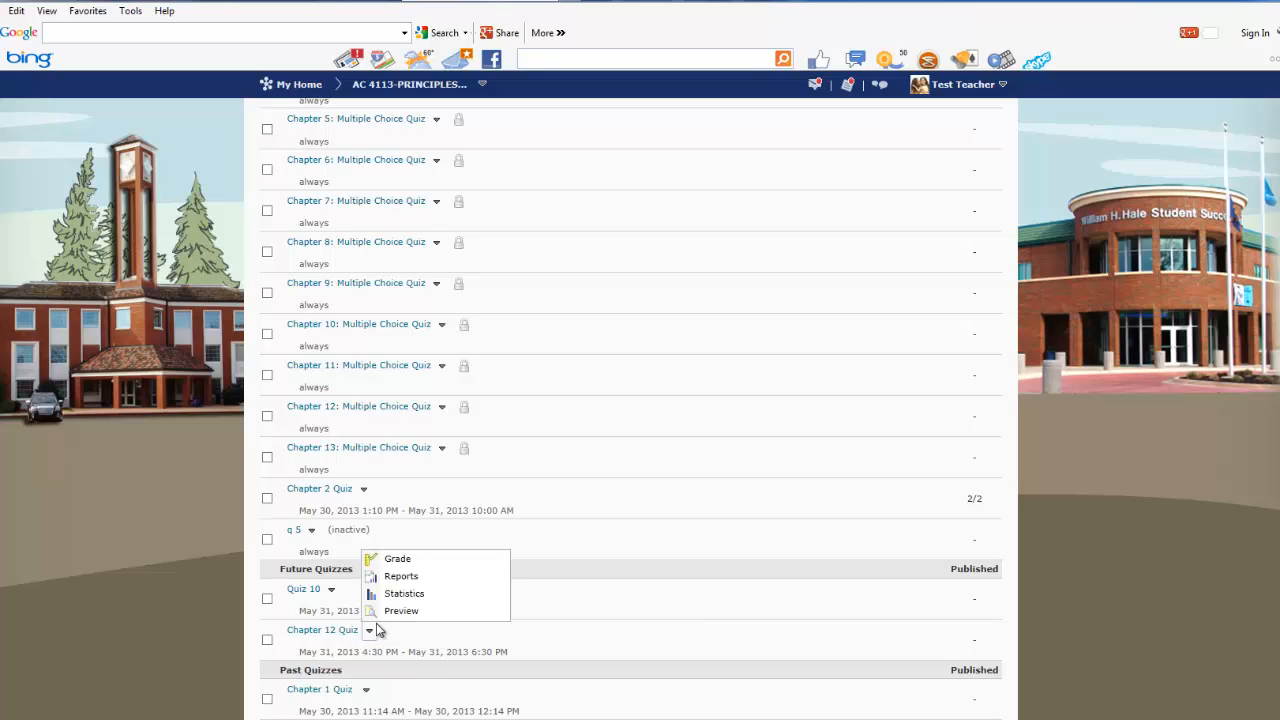
left_click(392, 614)
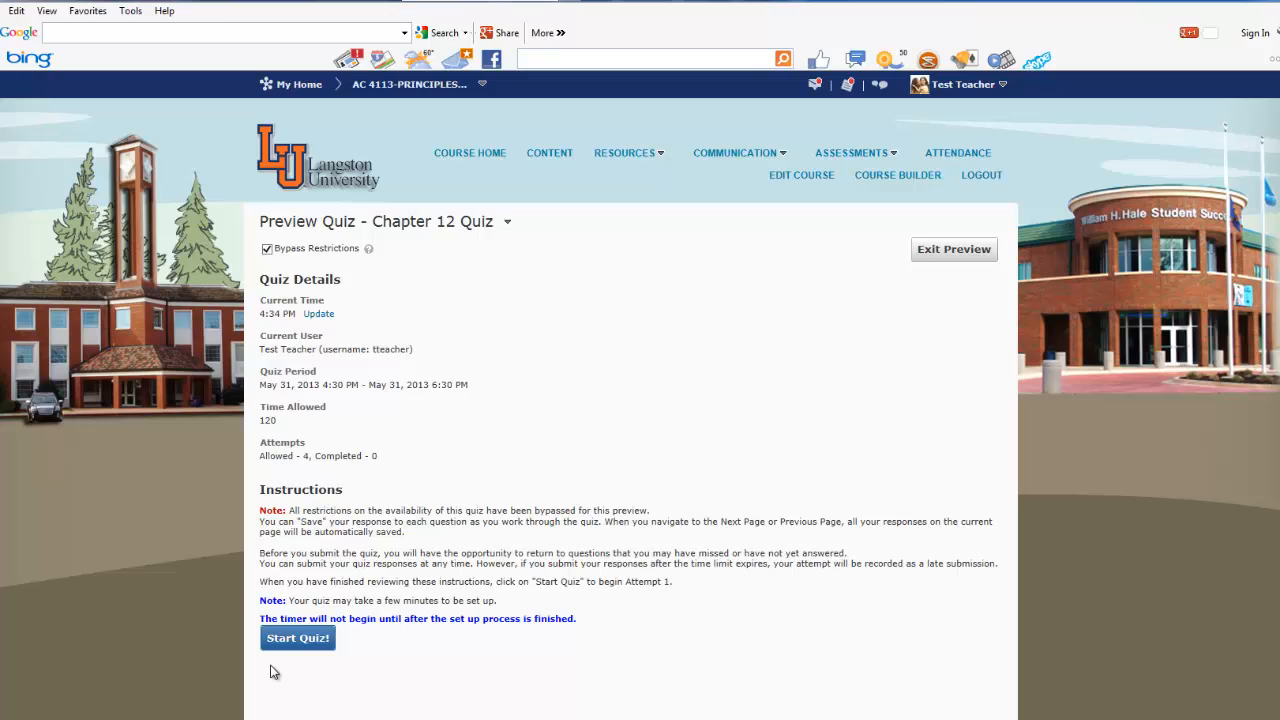
left_click(290, 640)
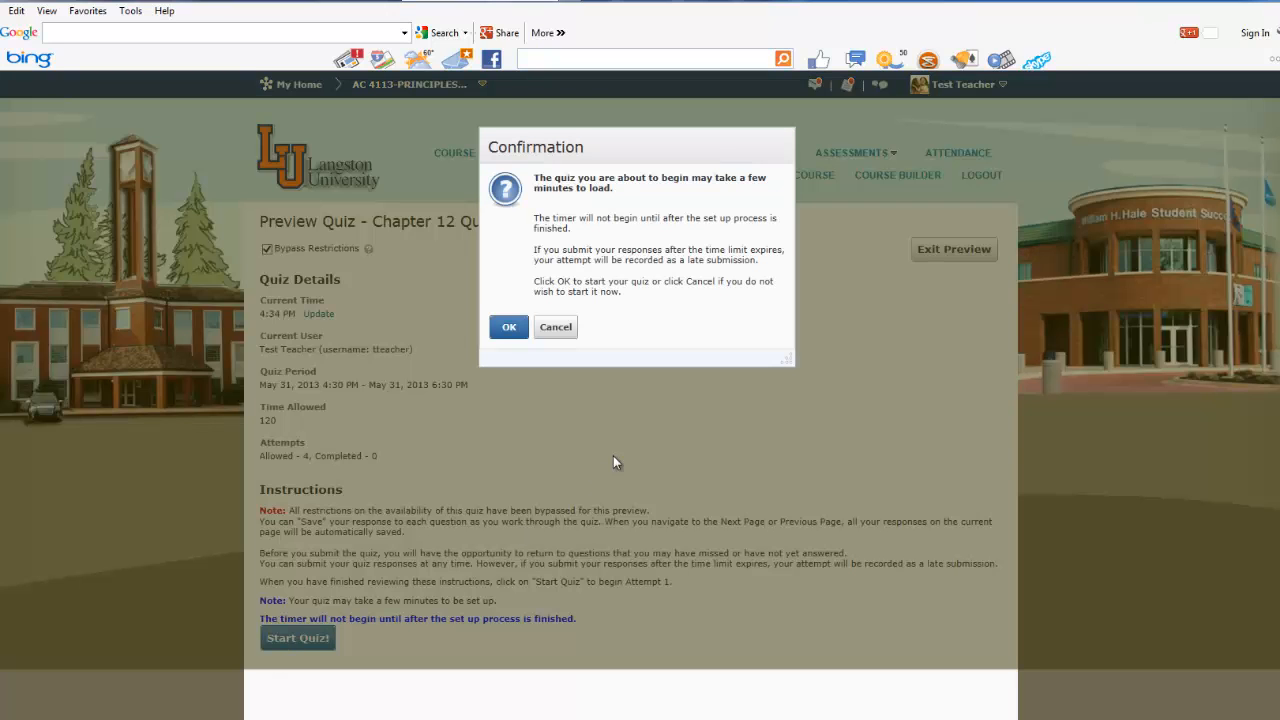
left_click(509, 329)
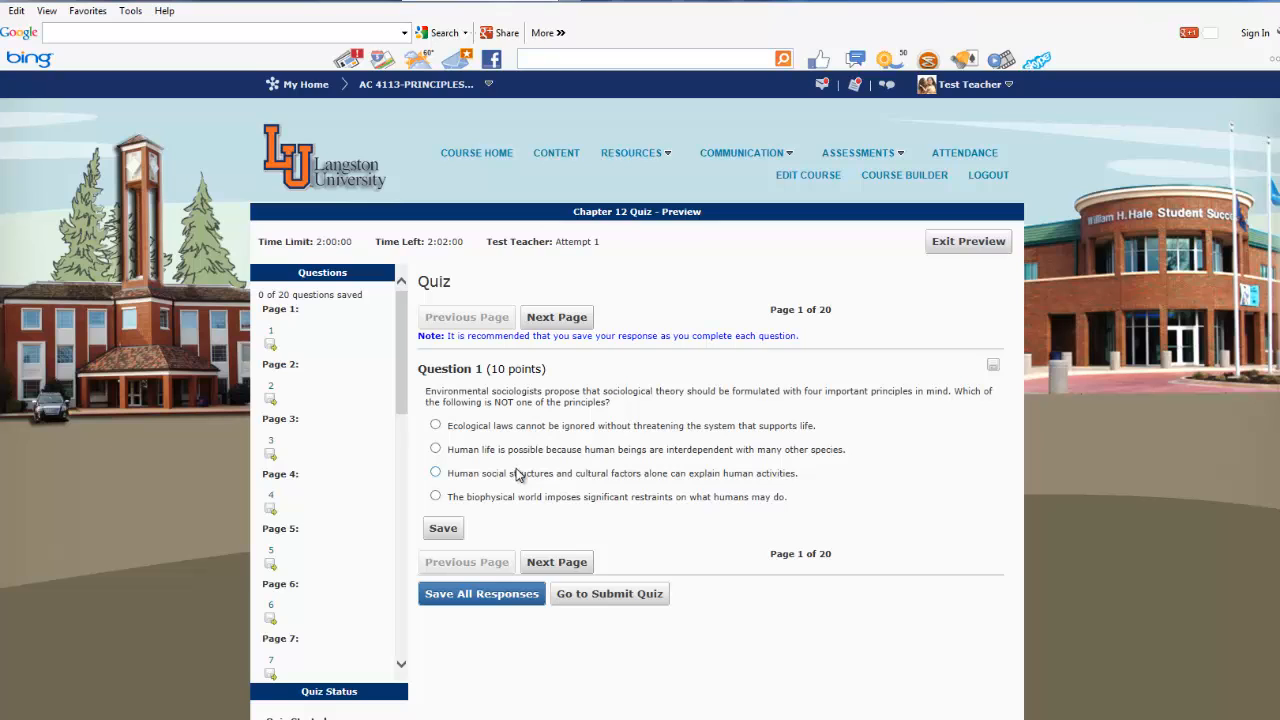
Step: Page through the previewed quiz from Question 1 to Question 4, and exit the preview
left_click(571, 564)
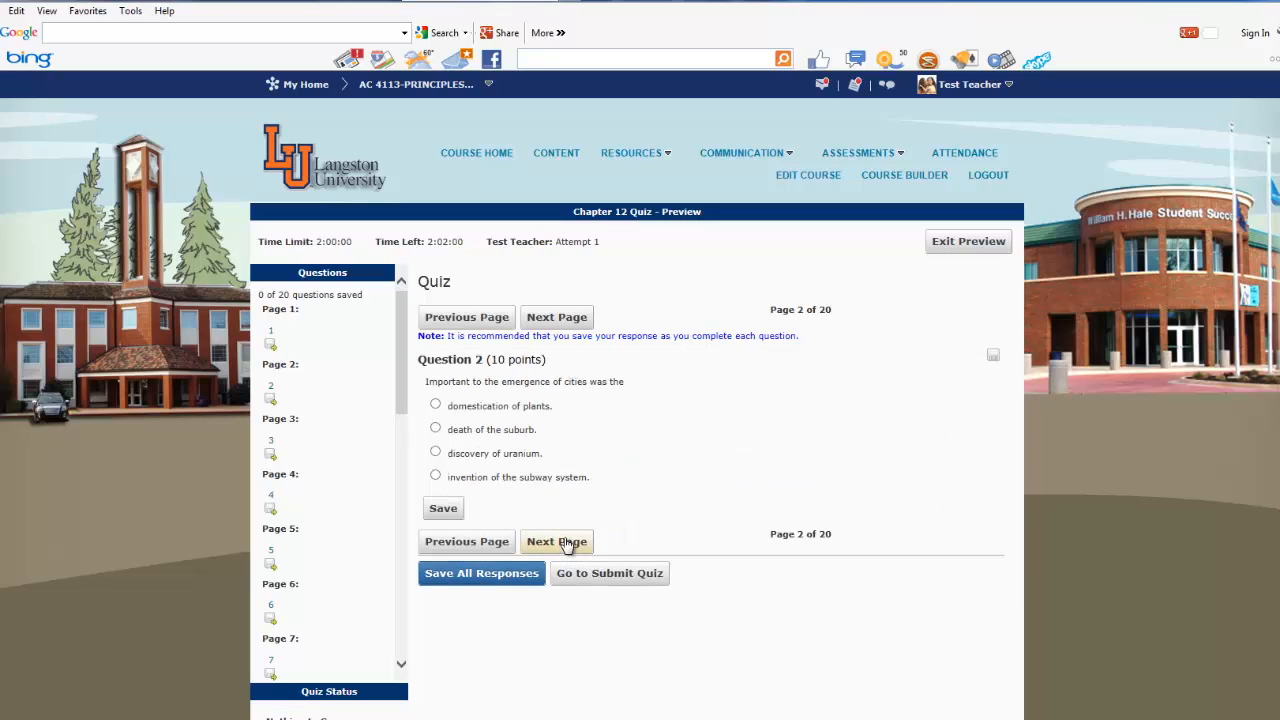
left_click(568, 542)
left_click(566, 493)
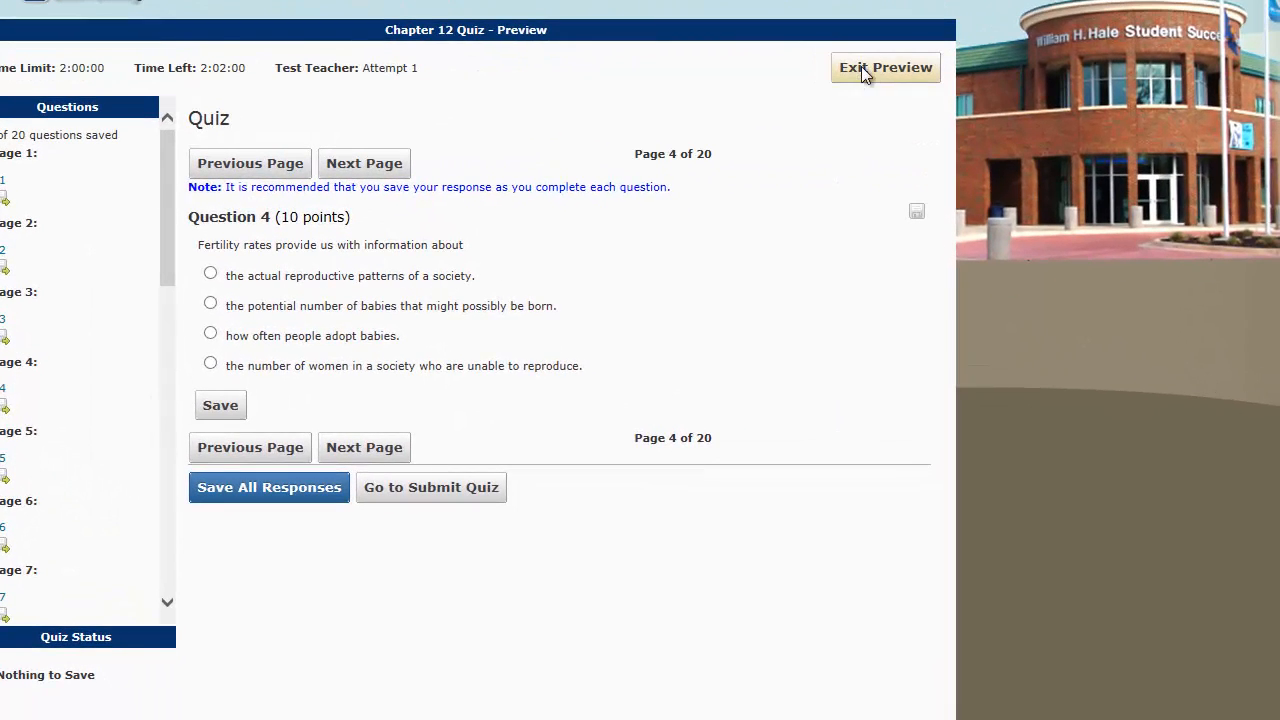
left_click(864, 70)
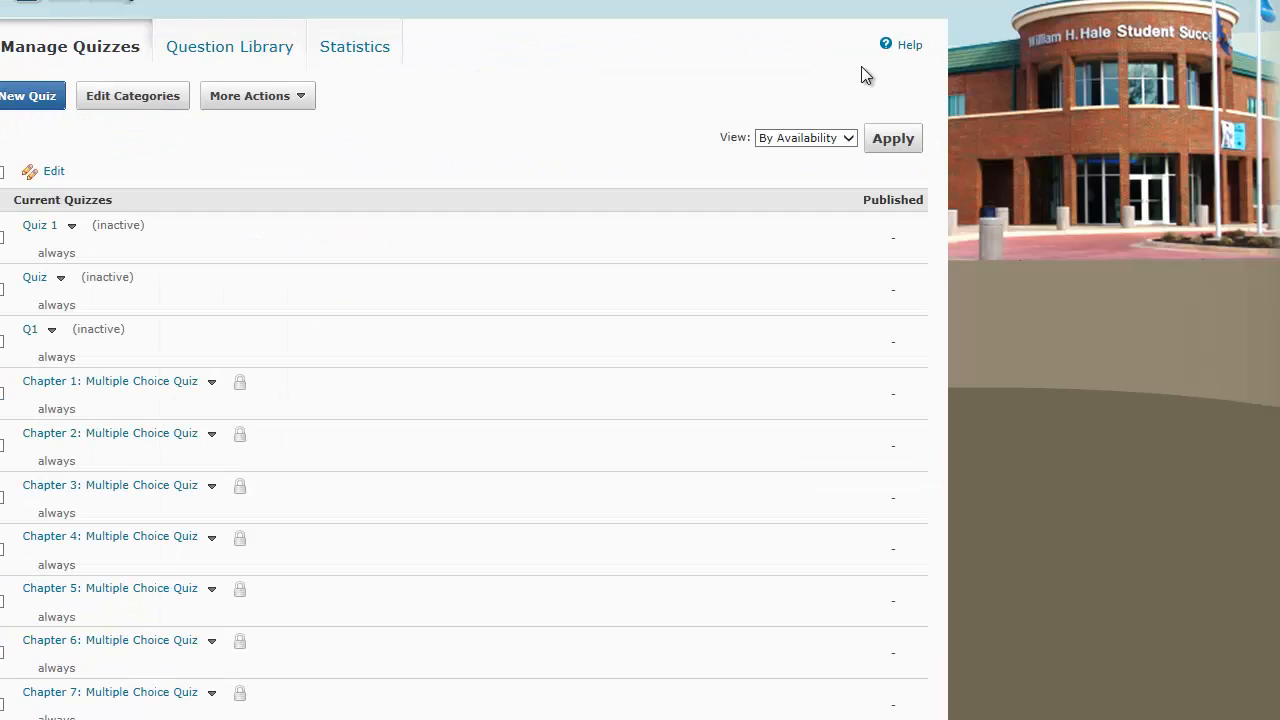